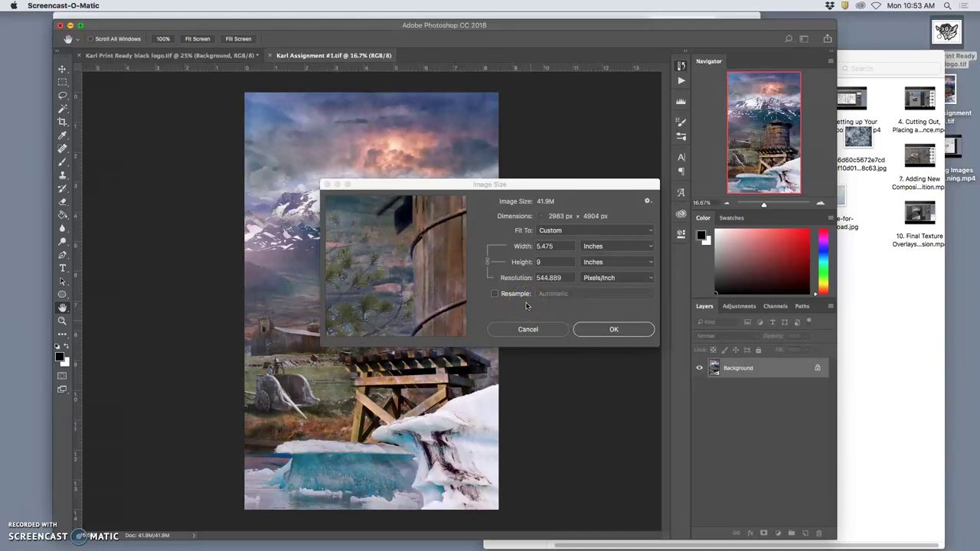
Resize the landscape image height from 9 to 14 inches without resampling, giving about 350 ppi
left_click(551, 268)
left_click(553, 262)
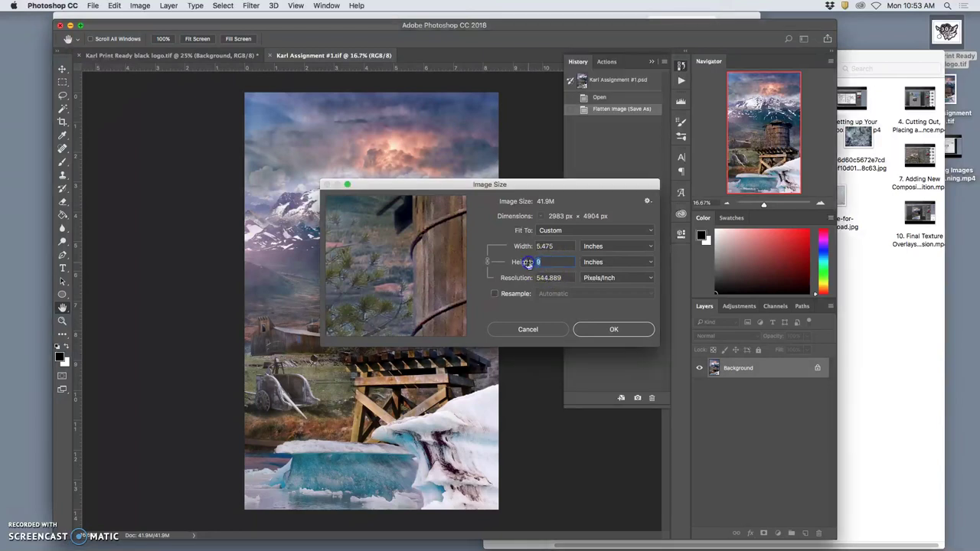
type("14")
left_click(544, 266)
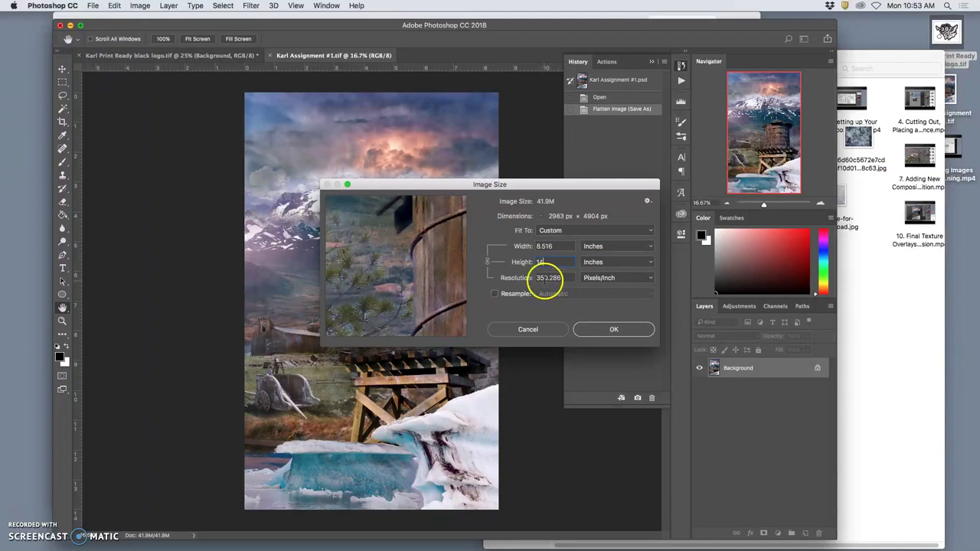
left_click(613, 330)
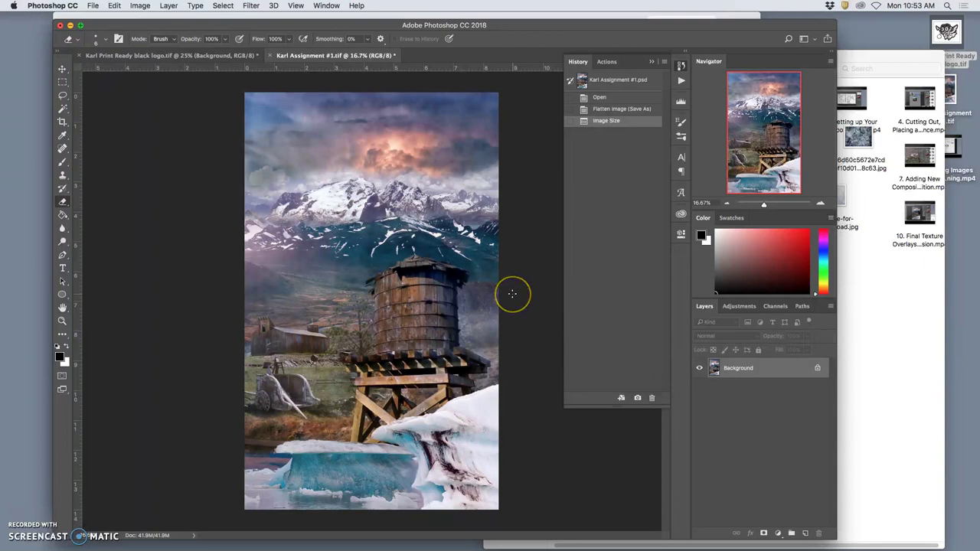
Extend the canvas width to 11 inches with White extension colour, then zoom out
left_click(511, 288)
left_click(140, 6)
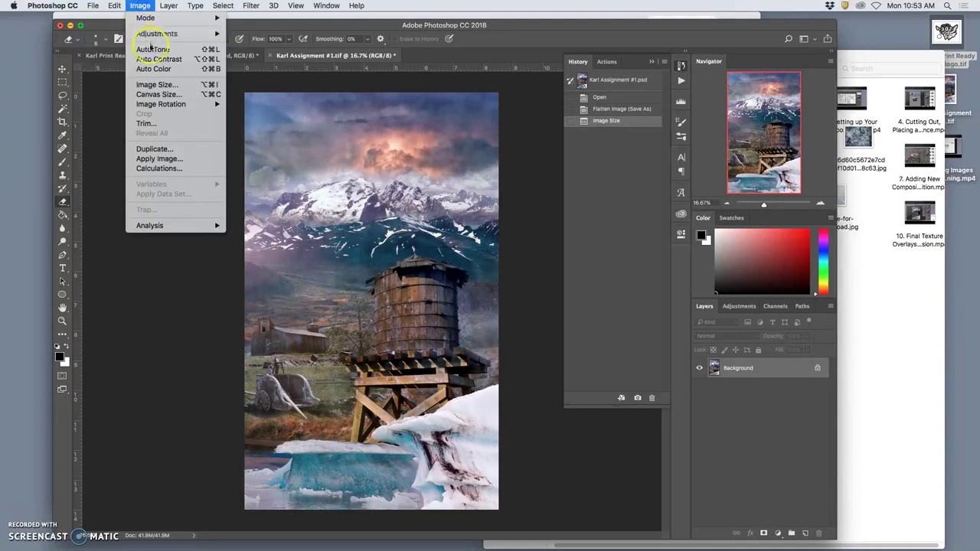
left_click(159, 95)
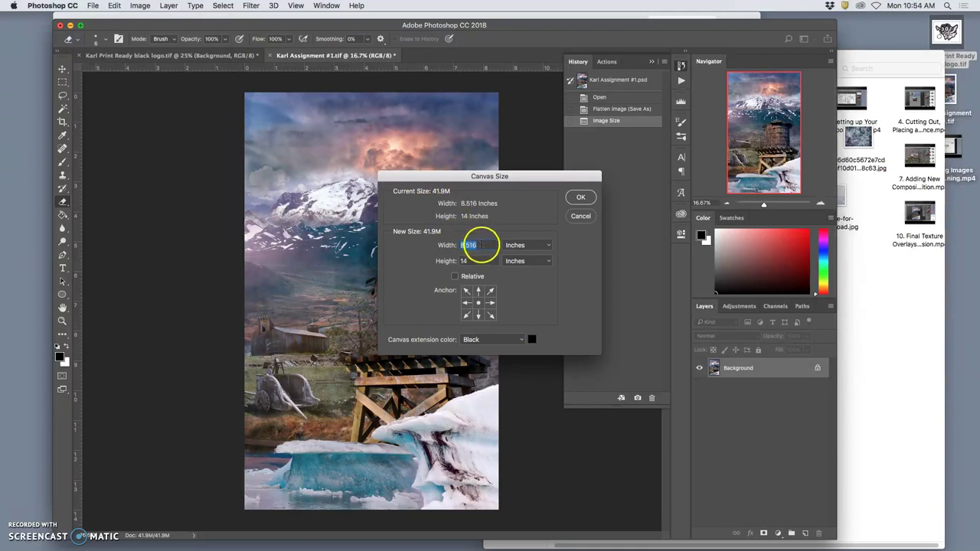
type("11")
left_click(521, 341)
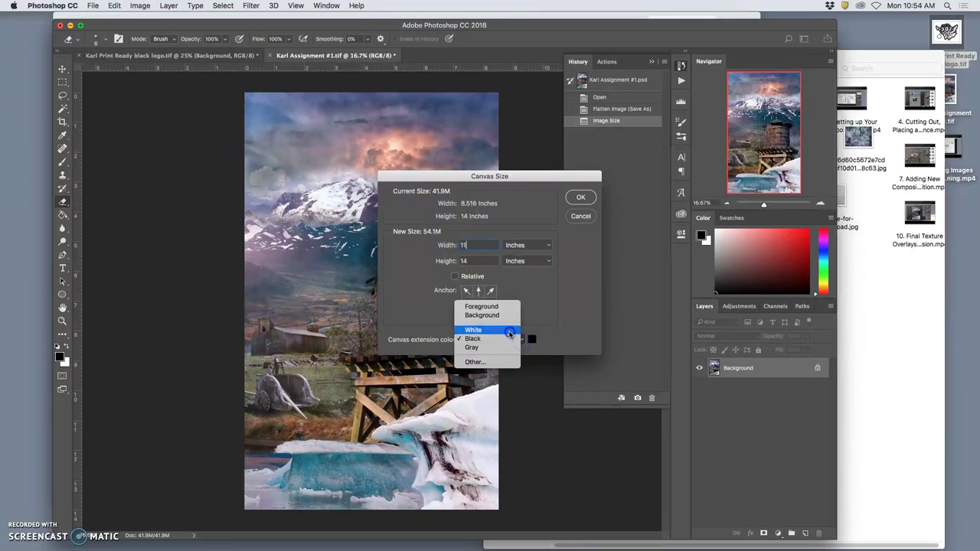
left_click(515, 330)
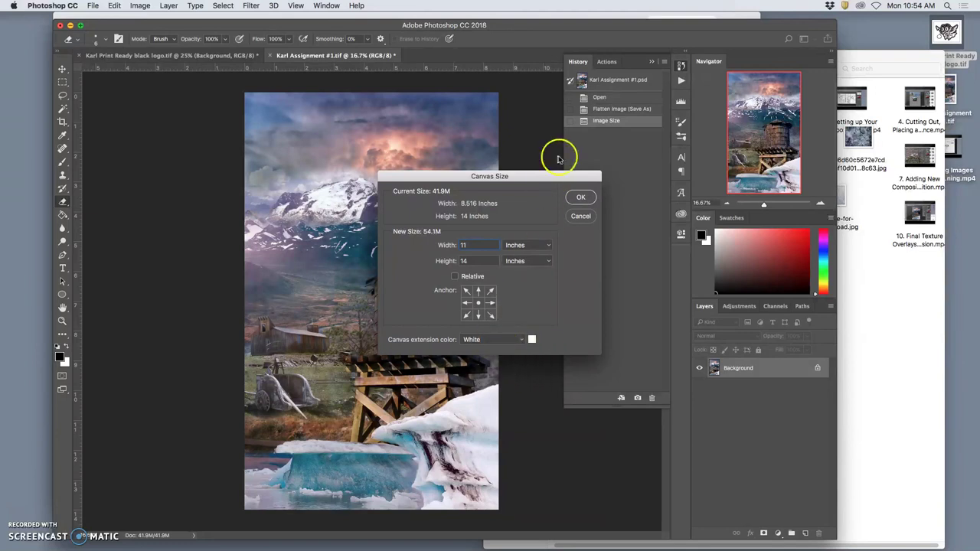
left_click(580, 197)
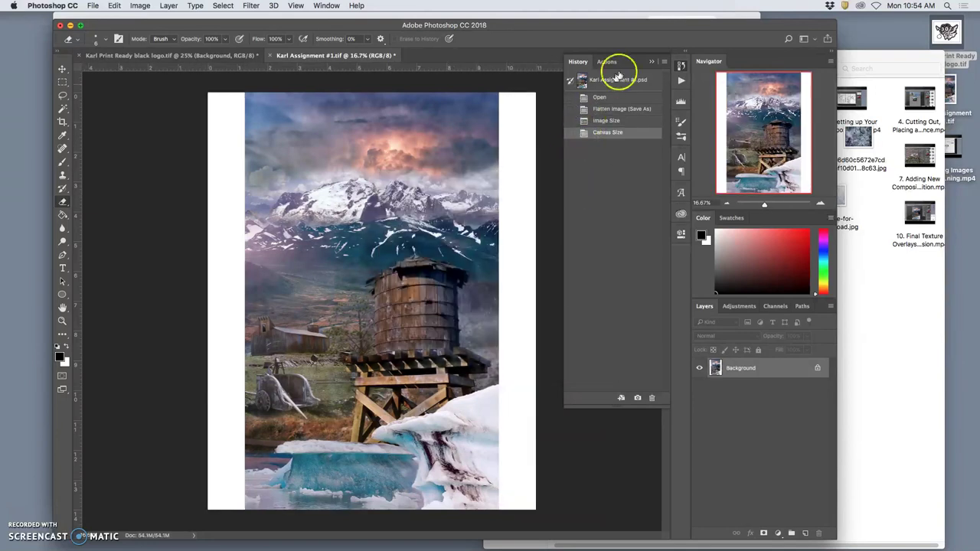
left_click(652, 61)
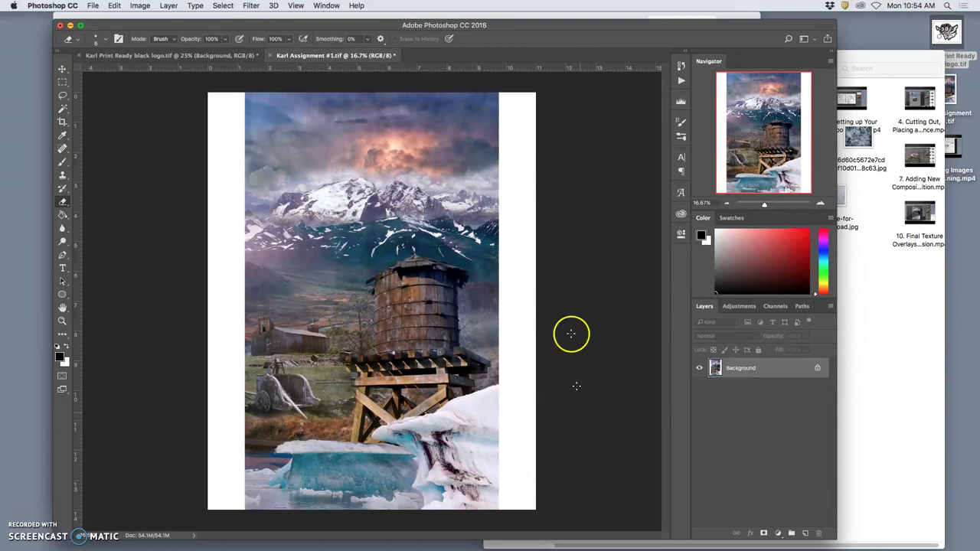
key("super+minus")
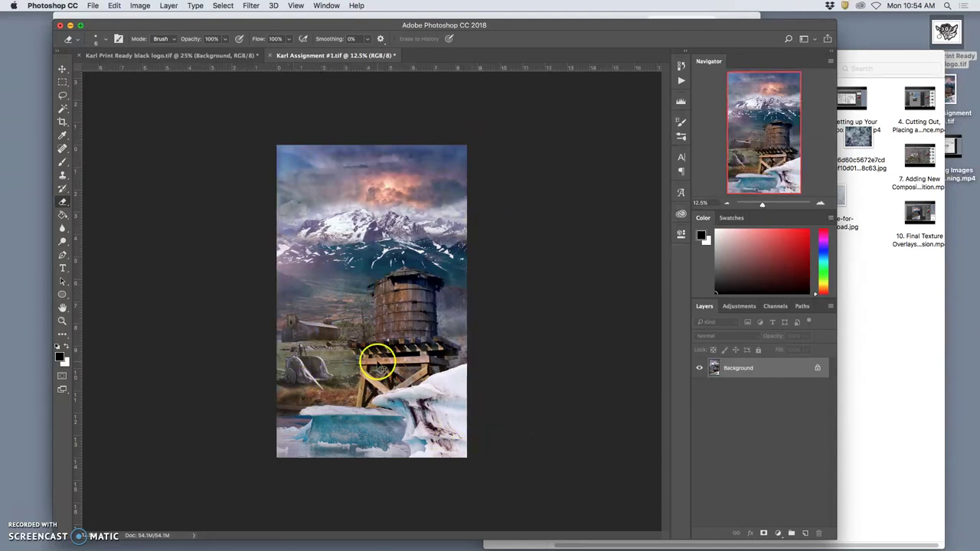
Undo the canvas change and resize the image to 13 inches tall without resampling
key("super+z")
left_click(140, 6)
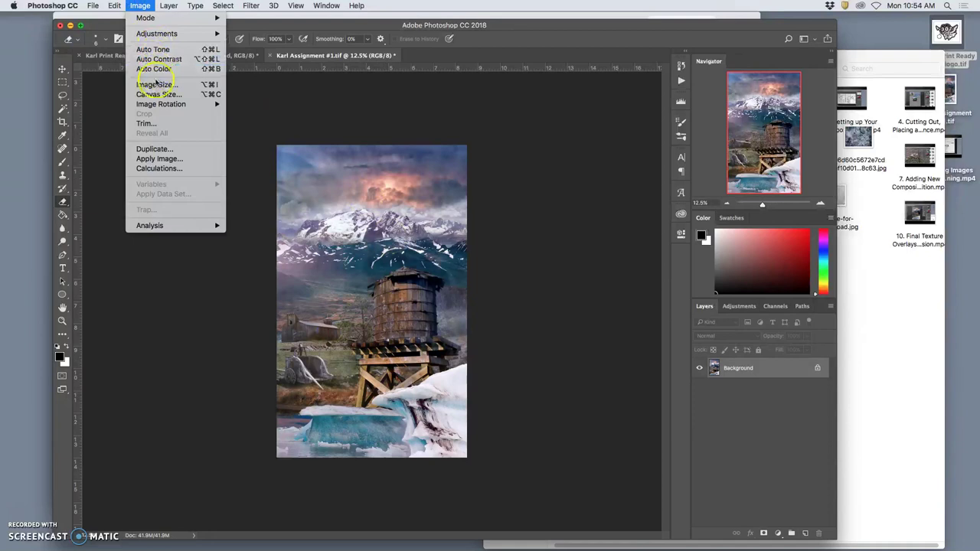
left_click(157, 84)
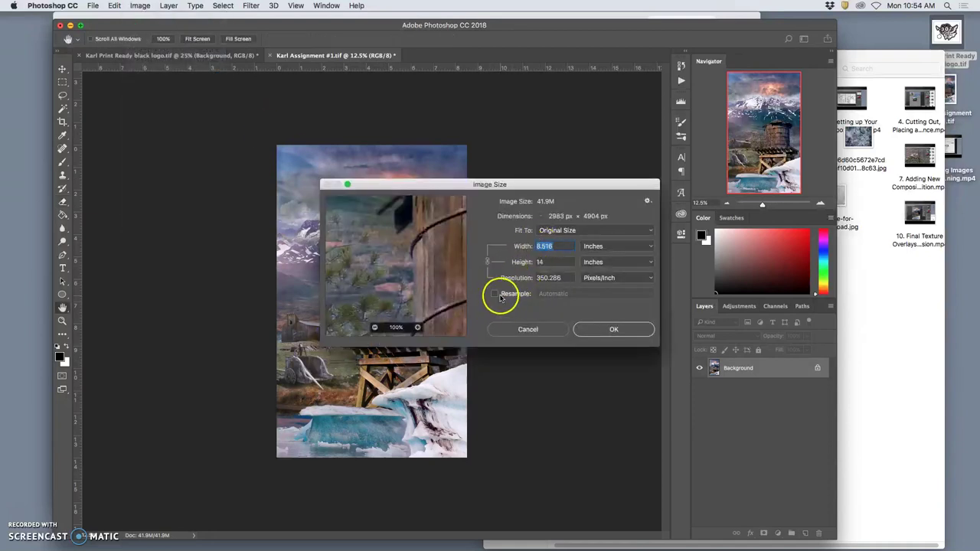
left_click_drag(544, 262, 524, 264)
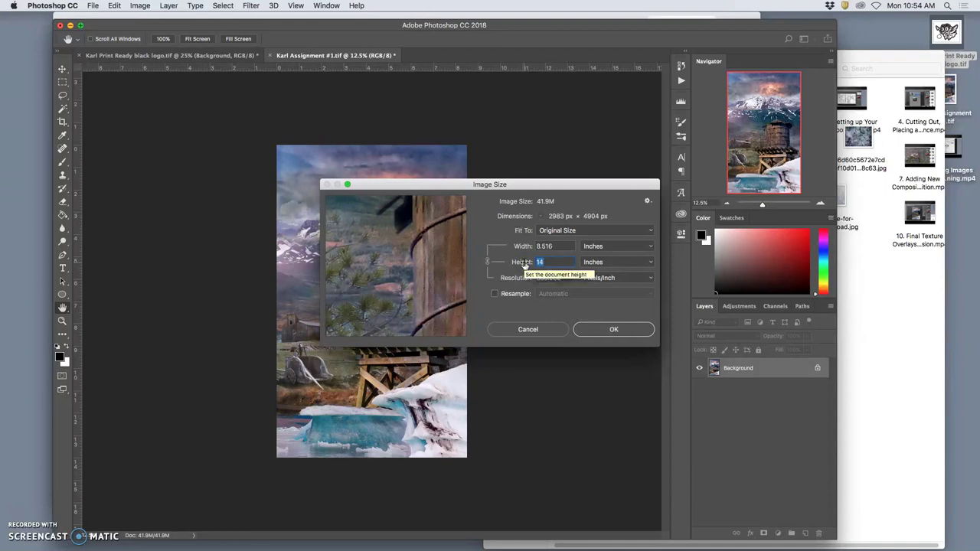
type("13")
left_click(602, 329)
key("e")
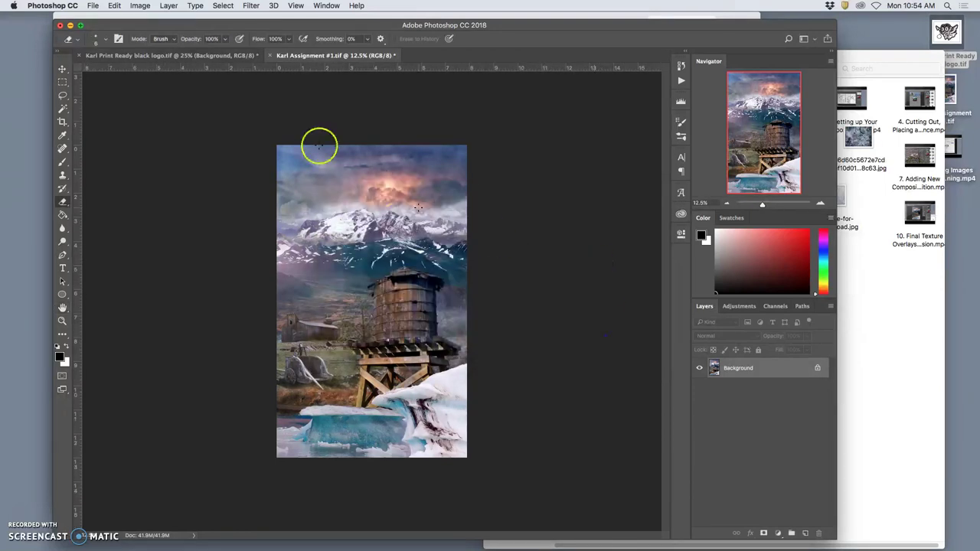
Set the canvas size to 11 × 14 inches with white extension around the picture
left_click(139, 5)
left_click(158, 94)
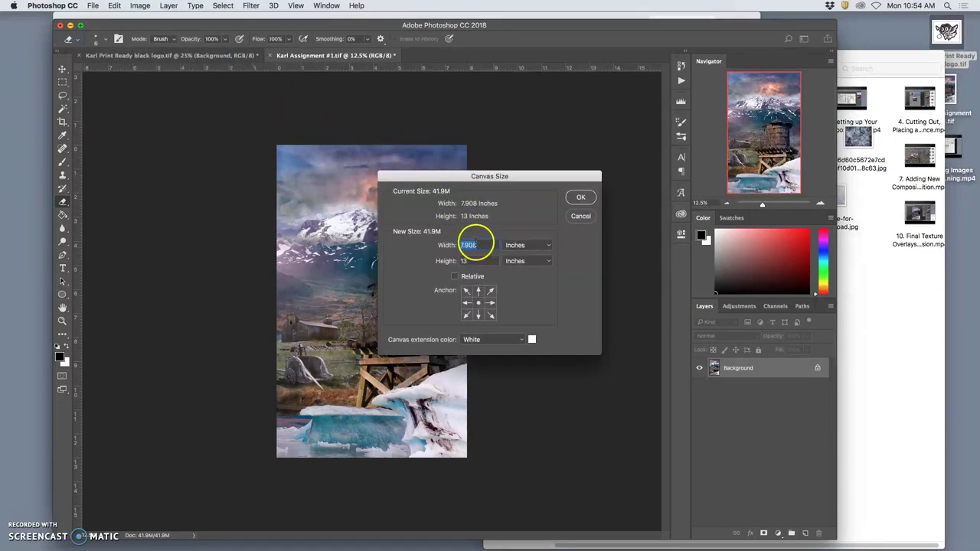
type("11")
key("Tab")
type("14")
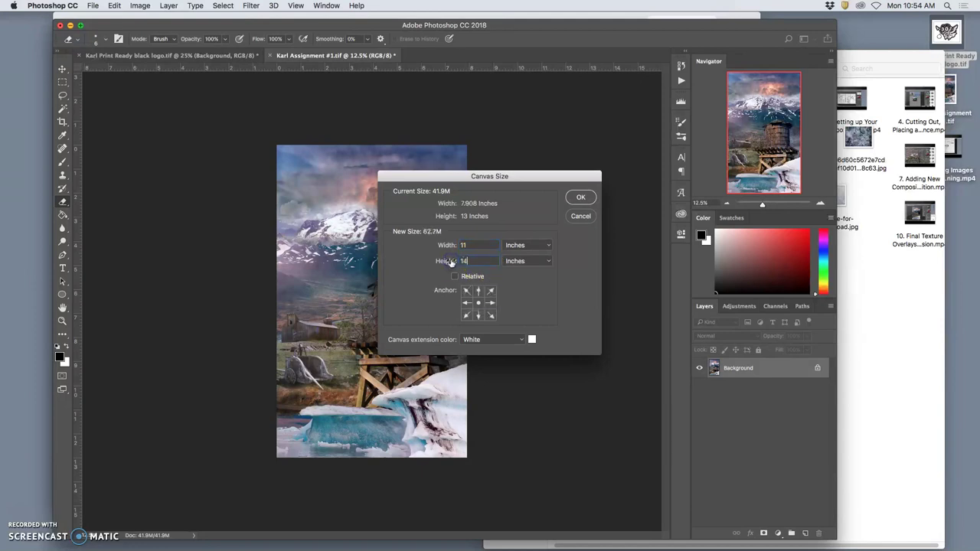
left_click(581, 197)
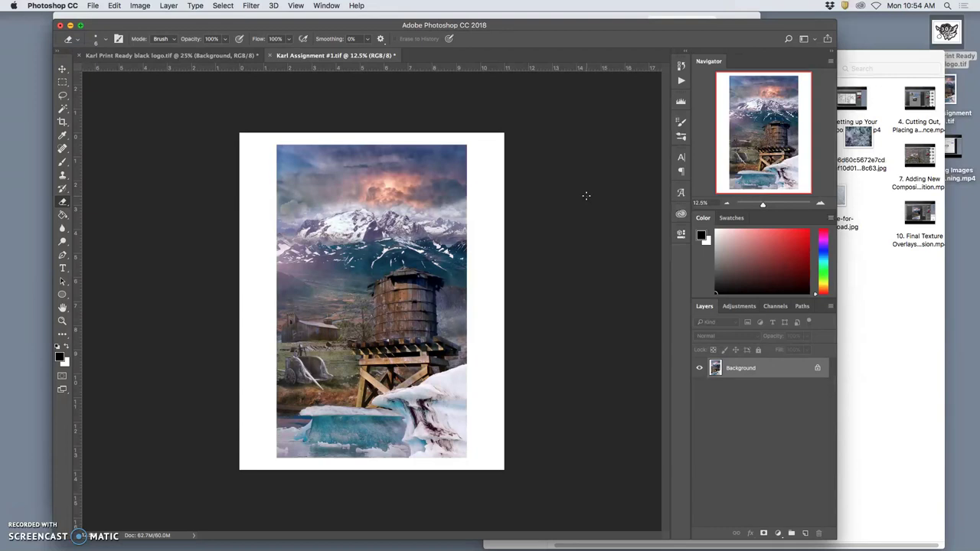
Switch to the print-ready black logo document, whose logo layer is hidden
left_click_drag(586, 196, 467, 202)
left_click(194, 58)
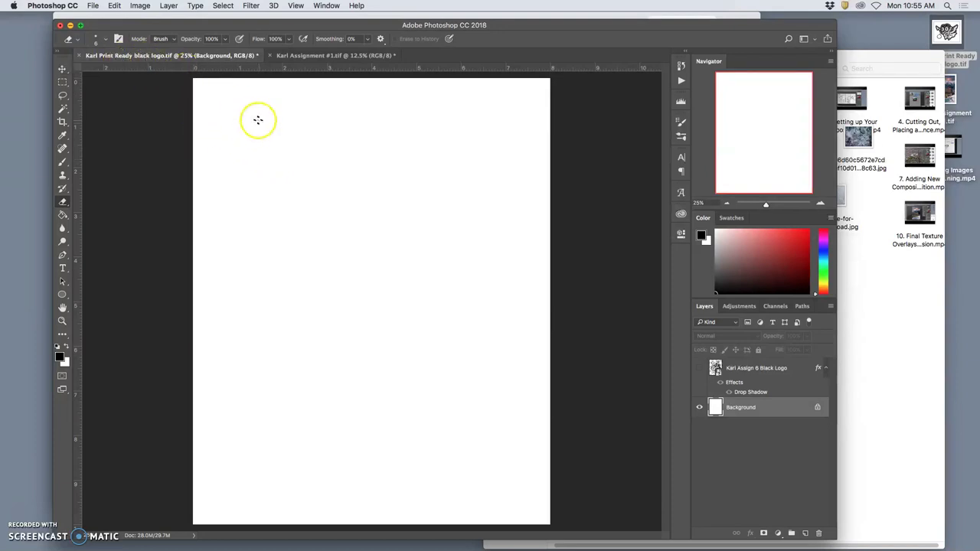
Start Save As and replace 'black logo' in the file name with '8x10 matt opening file'
left_click(92, 5)
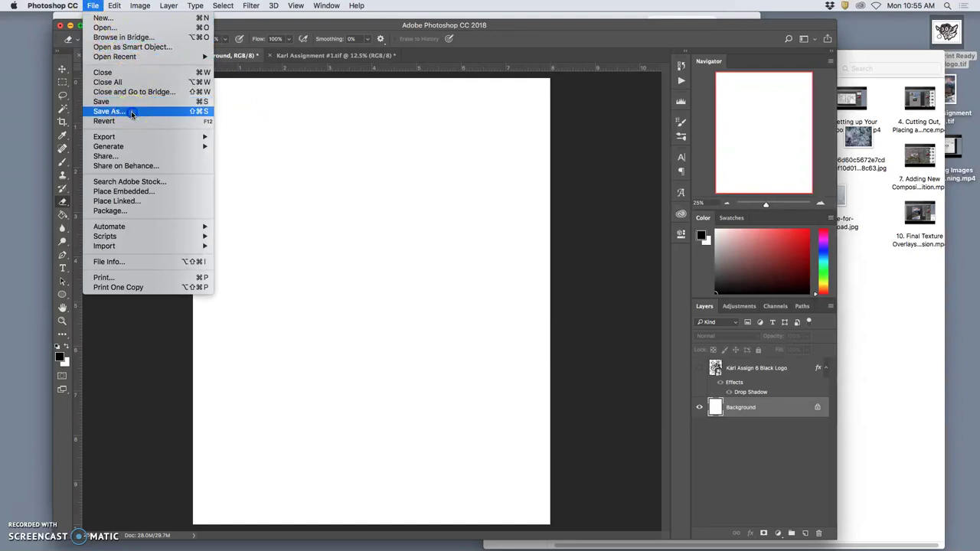
left_click(317, 115)
key("super+shift+s")
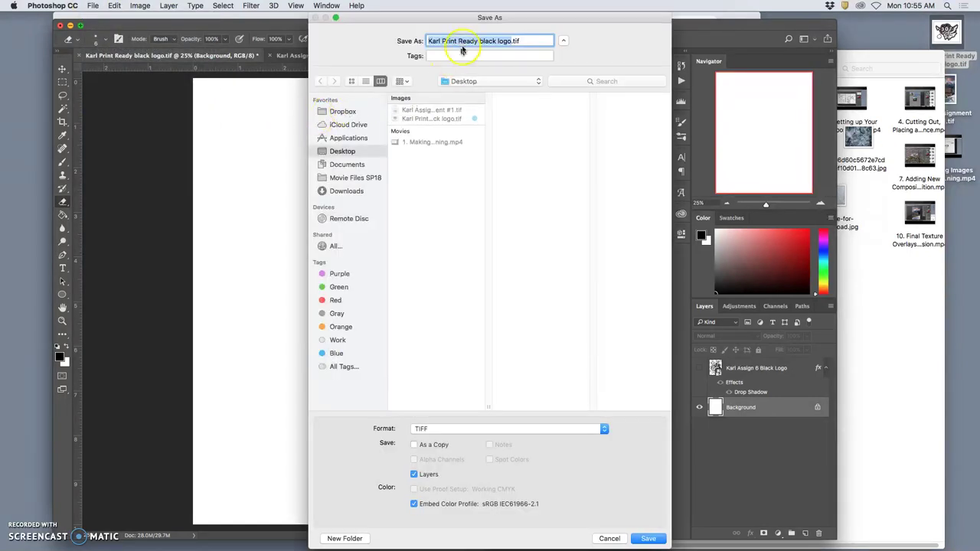
left_click(475, 41)
left_click_drag(480, 41, 517, 42)
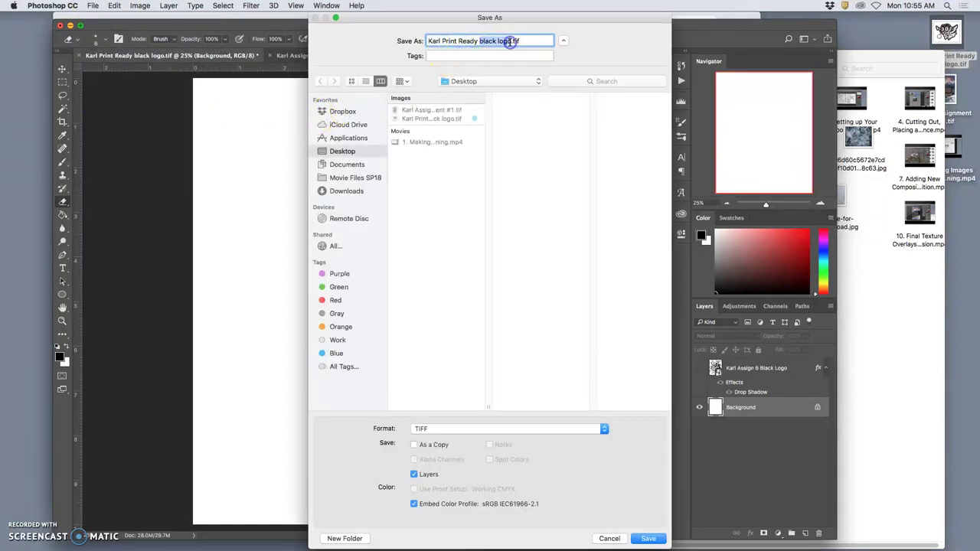
type("8 x1")
key("BackSpace")
key("BackSpace")
type("x10 matt opening")
left_click(511, 41)
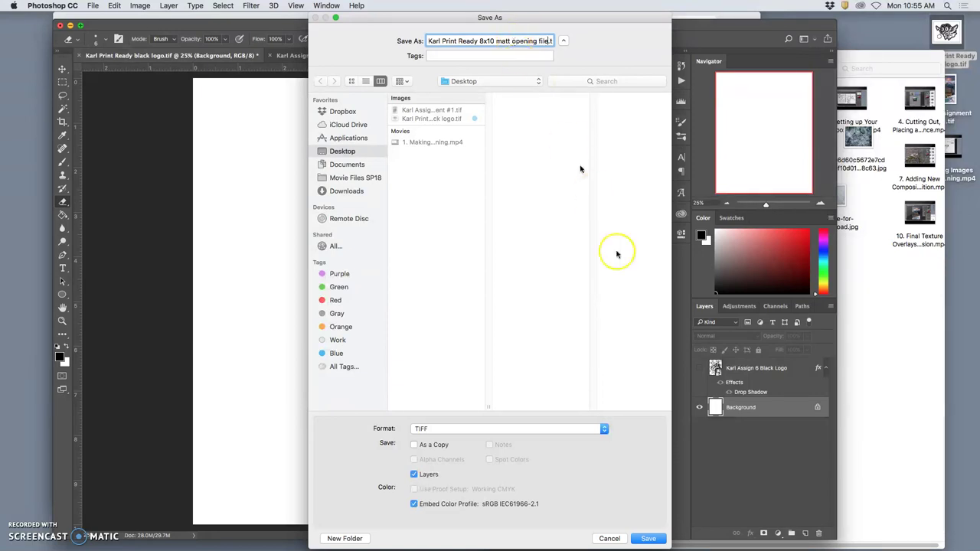
Save it as a layered LZW TIFF on the Desktop, accepting the options and warnings
left_click(649, 538)
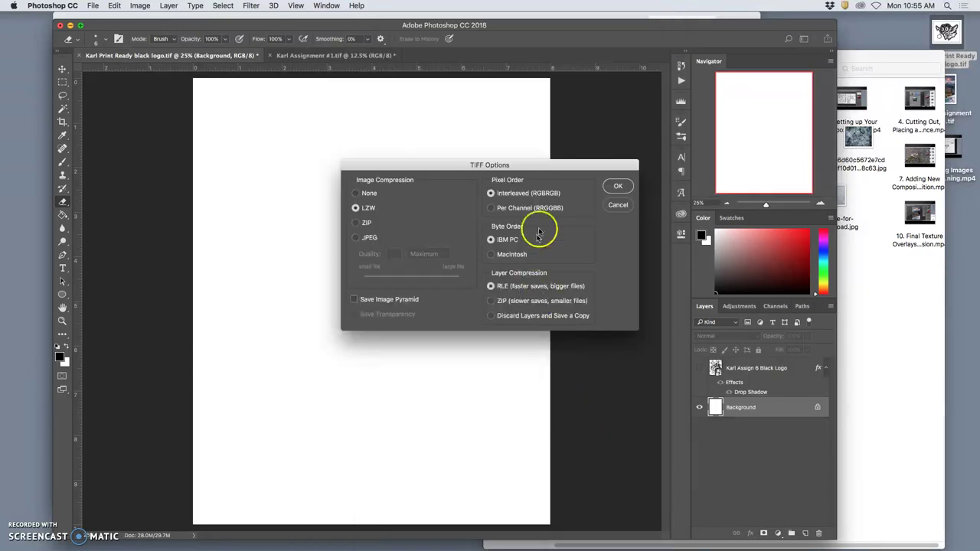
left_click(617, 187)
left_click(566, 189)
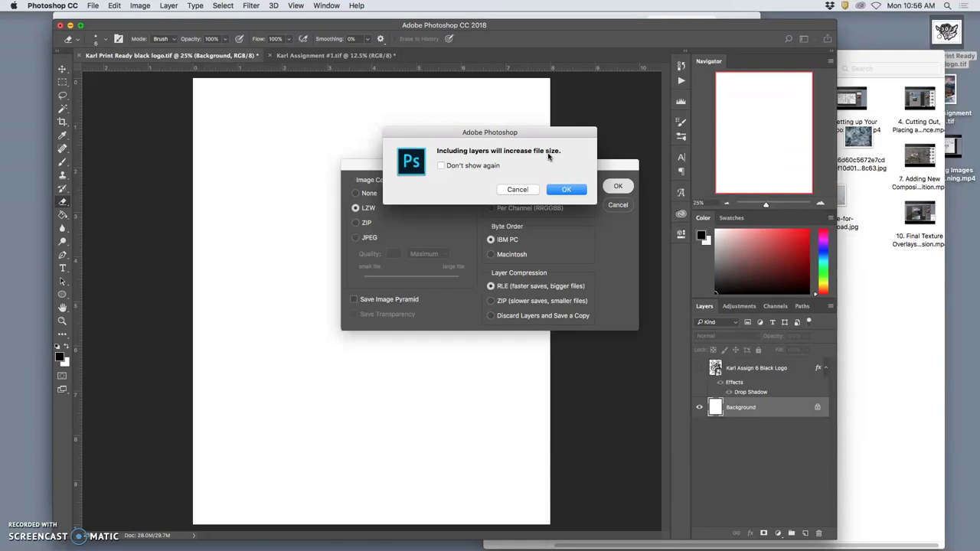
left_click(575, 193)
left_click(576, 192)
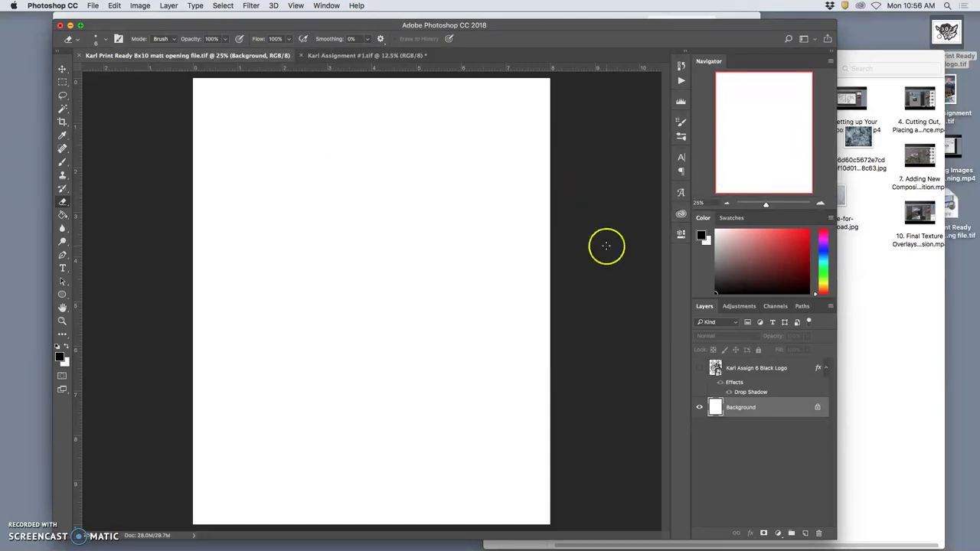
Place the landscape assignment image onto the 8x10 page and scale it to 66%
left_click(699, 369)
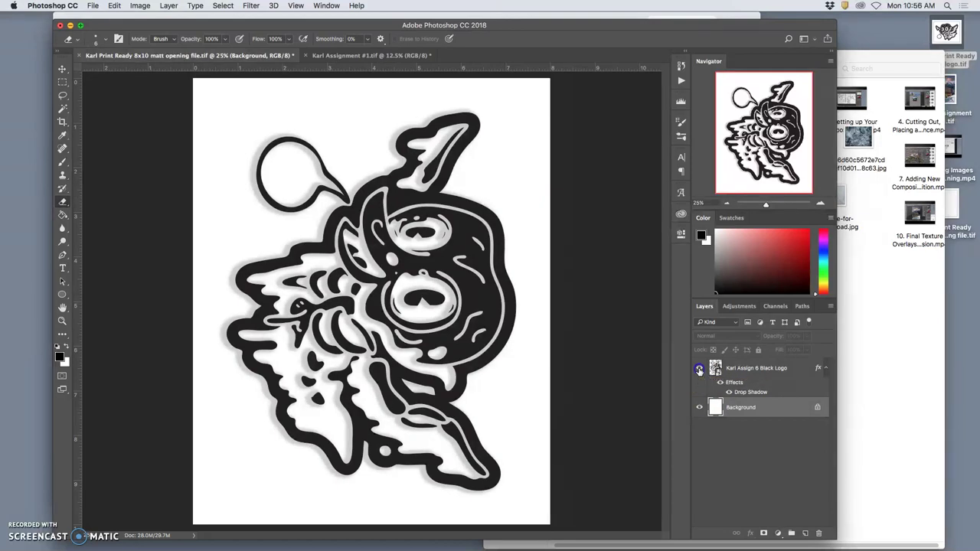
left_click(699, 369)
left_click(904, 312)
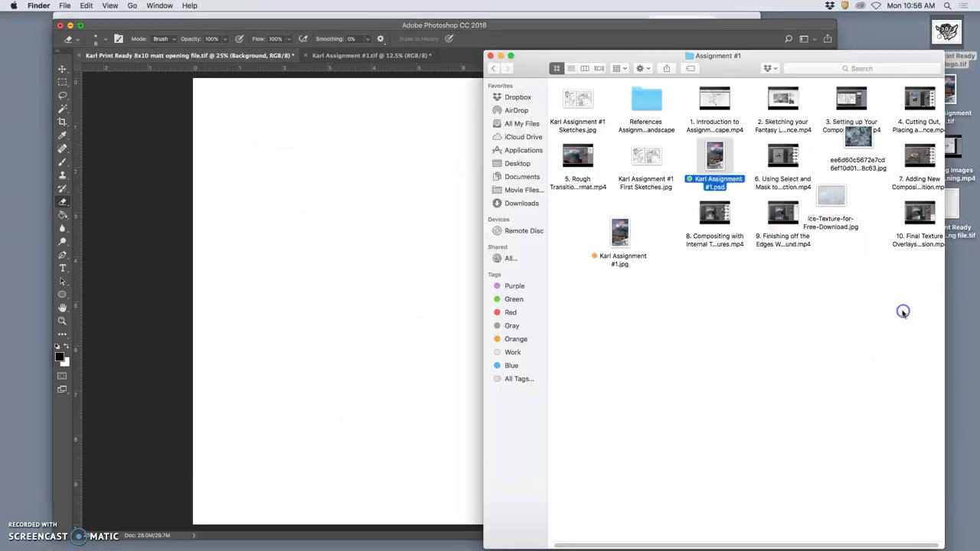
left_click(739, 200)
left_click_drag(947, 94, 382, 266)
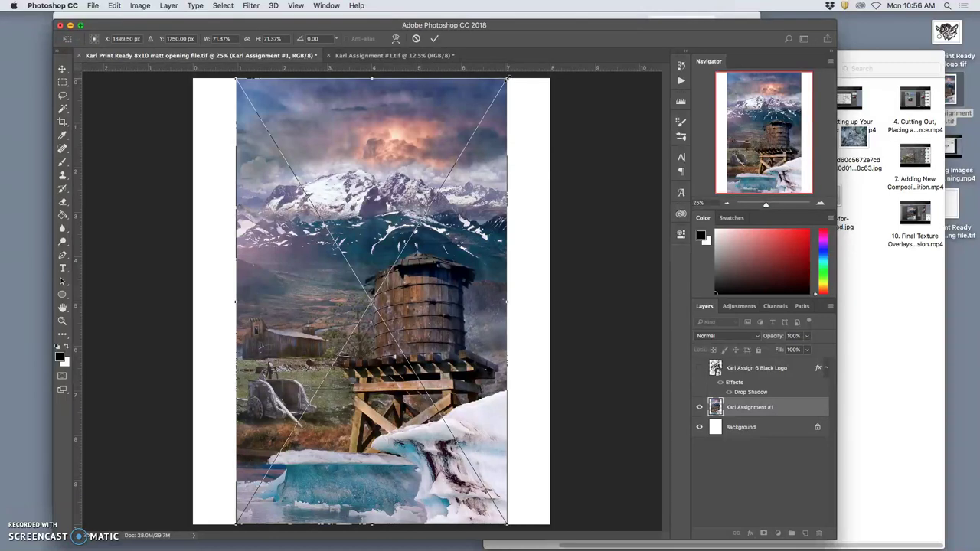
left_click_drag(506, 79, 496, 94)
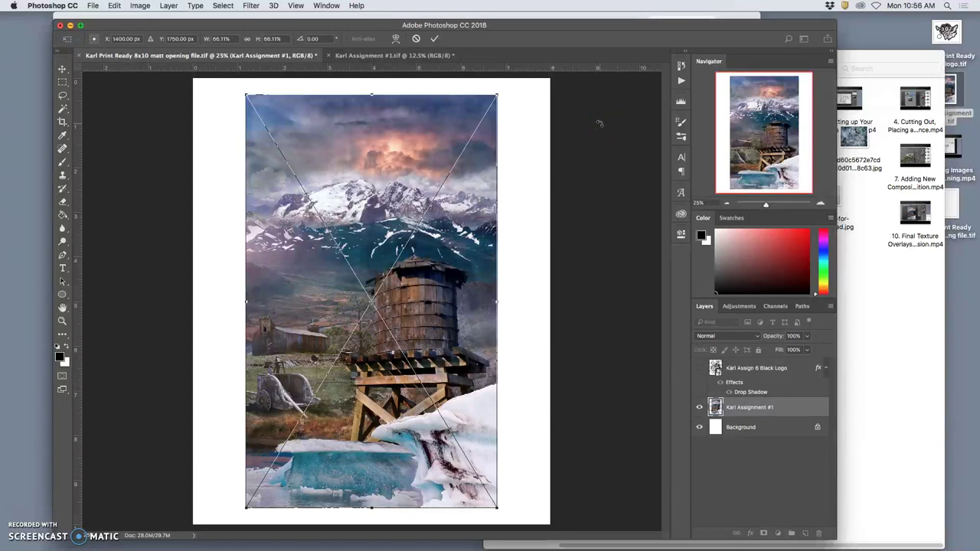
key("Return")
key("e")
left_click(600, 129)
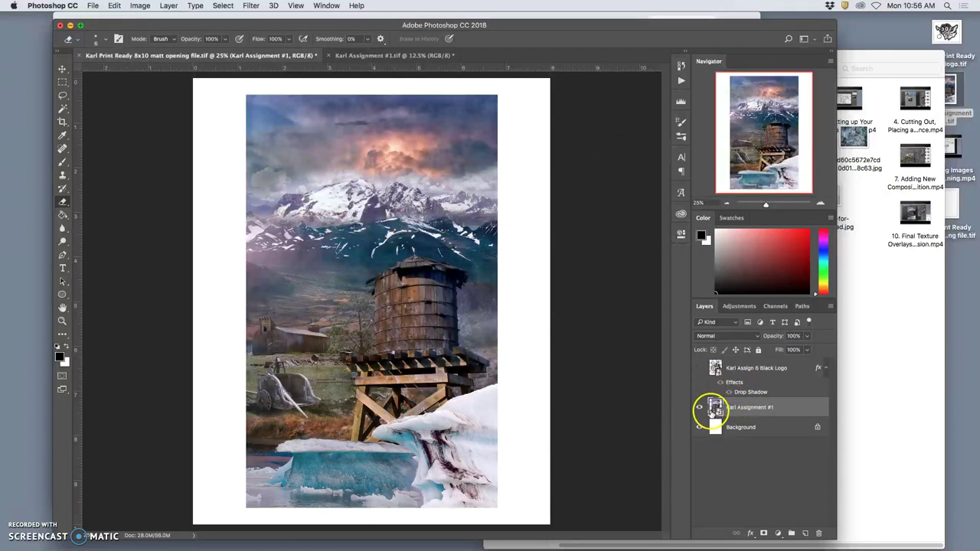
Change the clone source options and click on several spots in the image
left_click(64, 177)
left_click(365, 214, "alt")
left_click(204, 207)
left_click(361, 219)
left_click(393, 230)
left_click(385, 228)
left_click(384, 228)
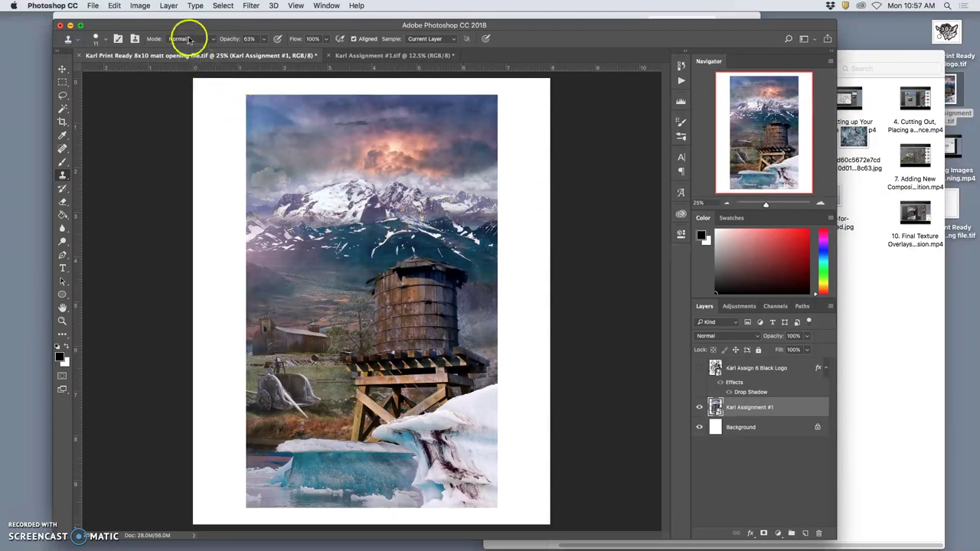
Set the image width to 7.5 inches without resampling (7.5 × 9.375 in, about 373 ppi)
left_click(140, 6)
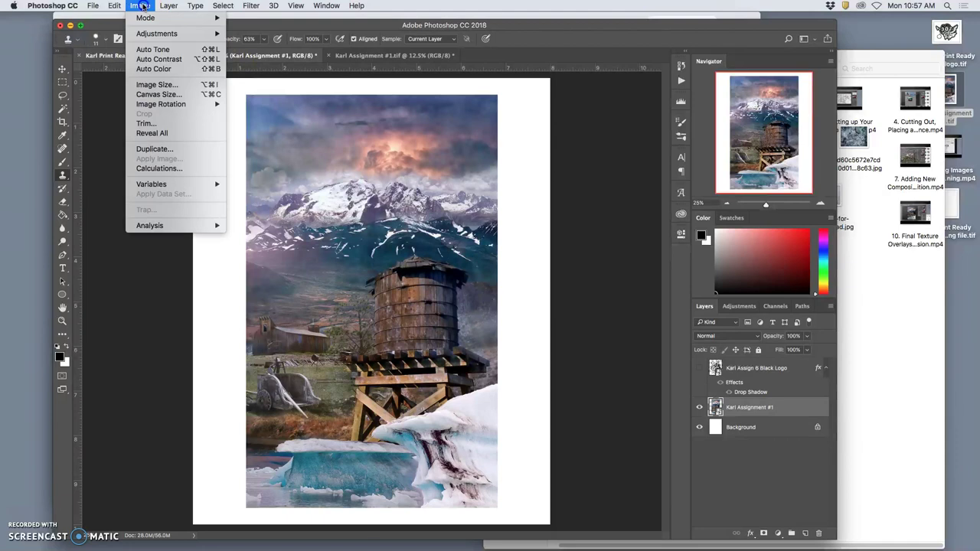
left_click(153, 86)
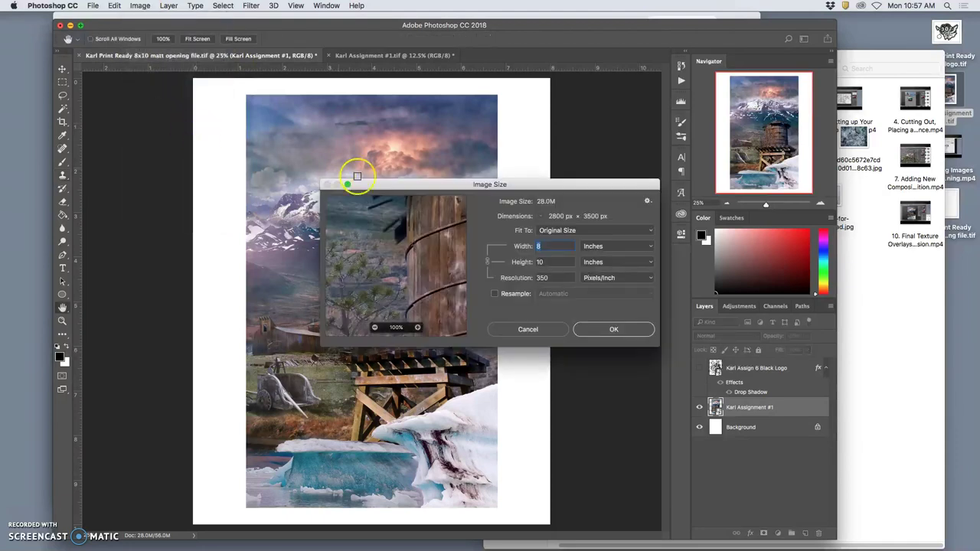
type("7.5")
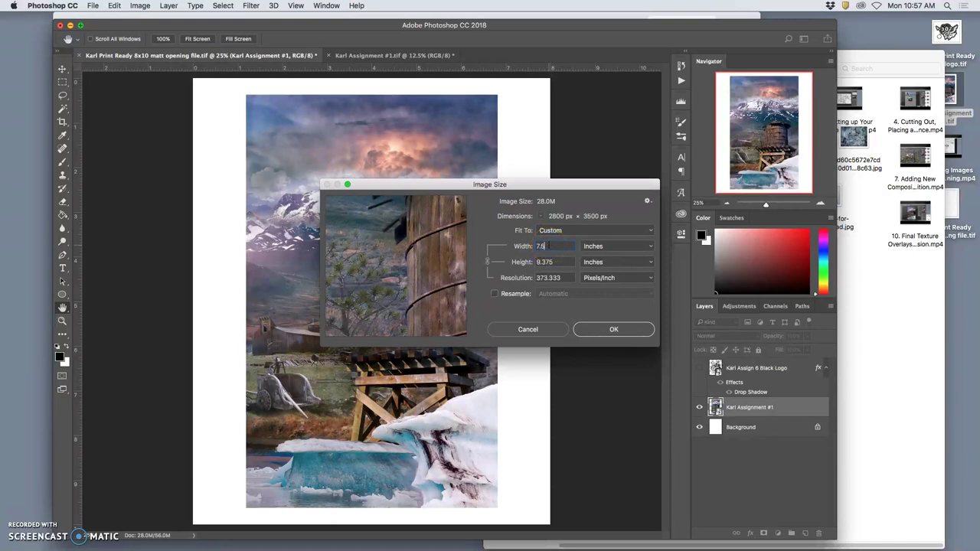
double_click(547, 261)
left_click(615, 330)
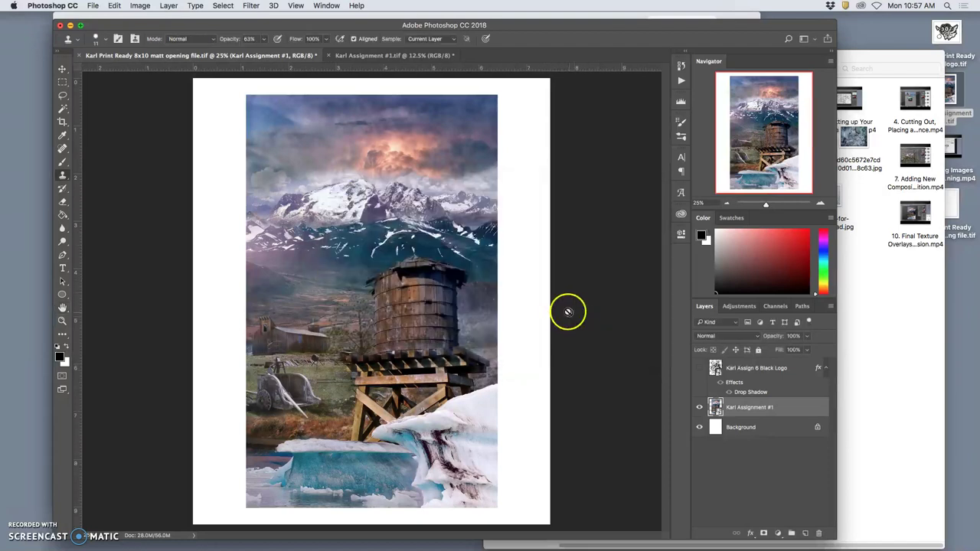
left_click(700, 367)
right_click(699, 407)
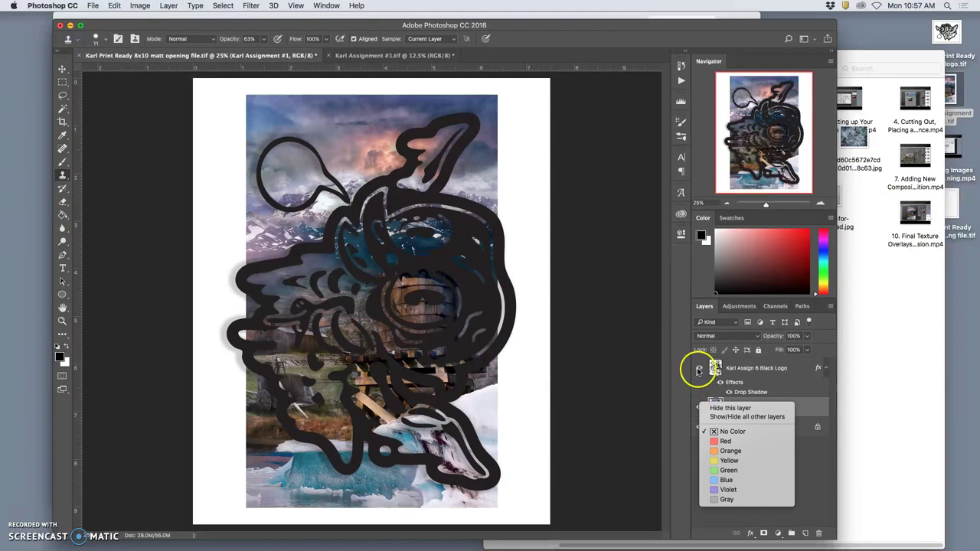
left_click(699, 368)
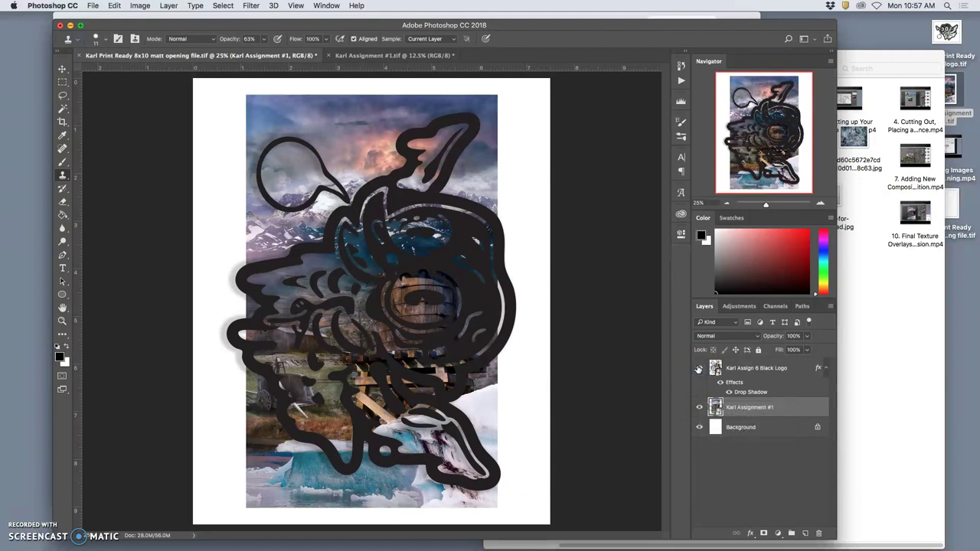
left_click(20, 510)
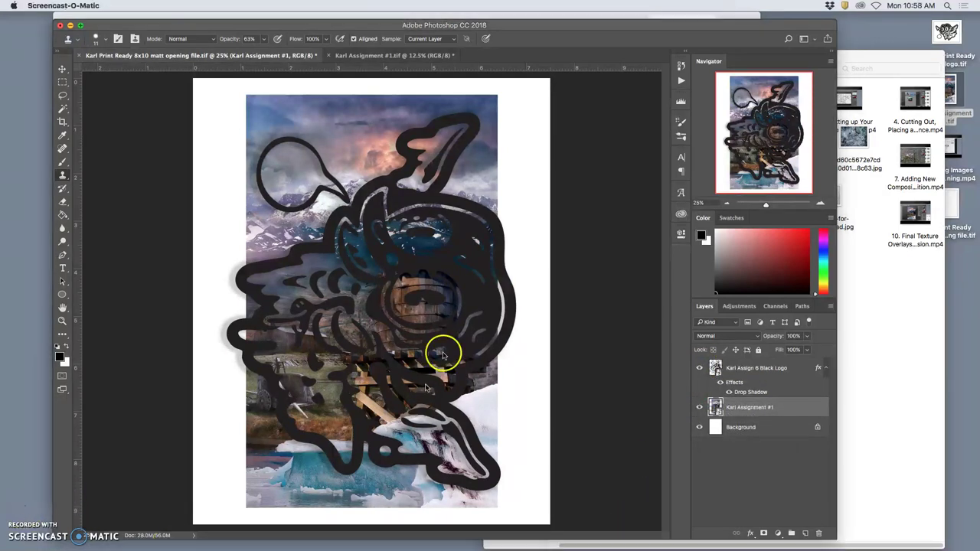
left_click(700, 368)
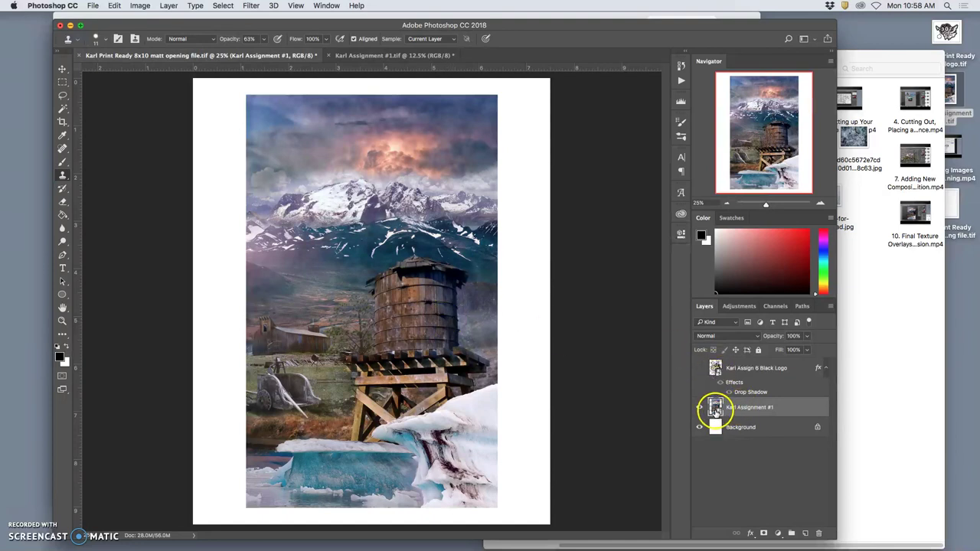
left_click(140, 5)
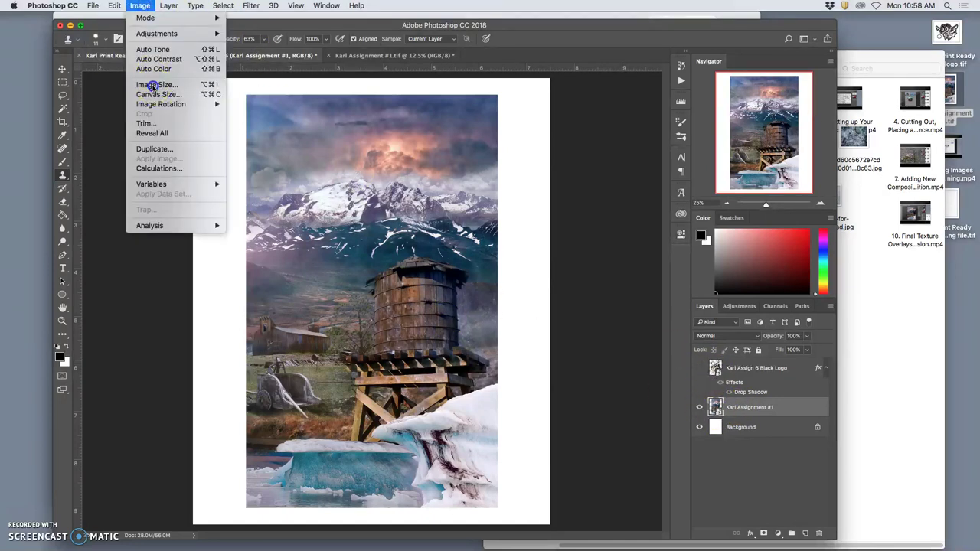
left_click(152, 85)
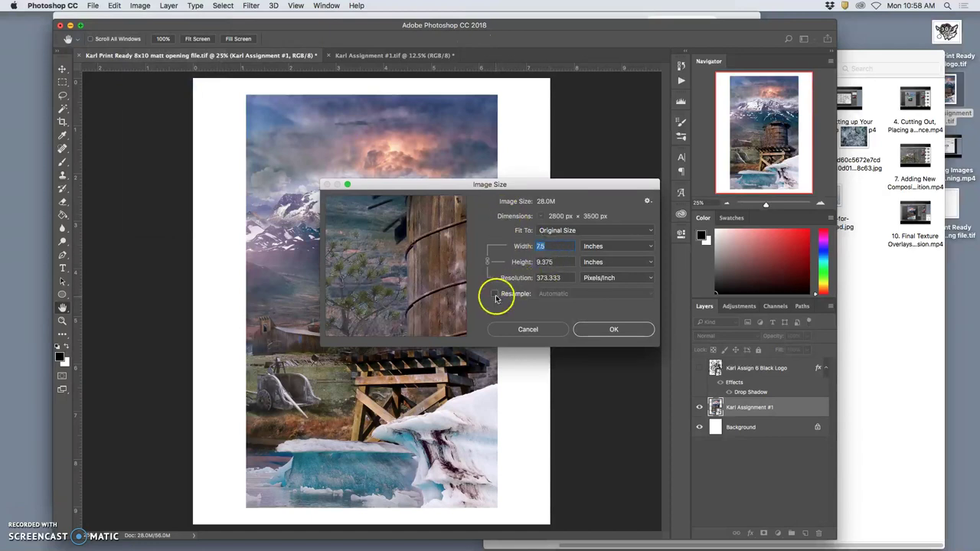
left_click(557, 262)
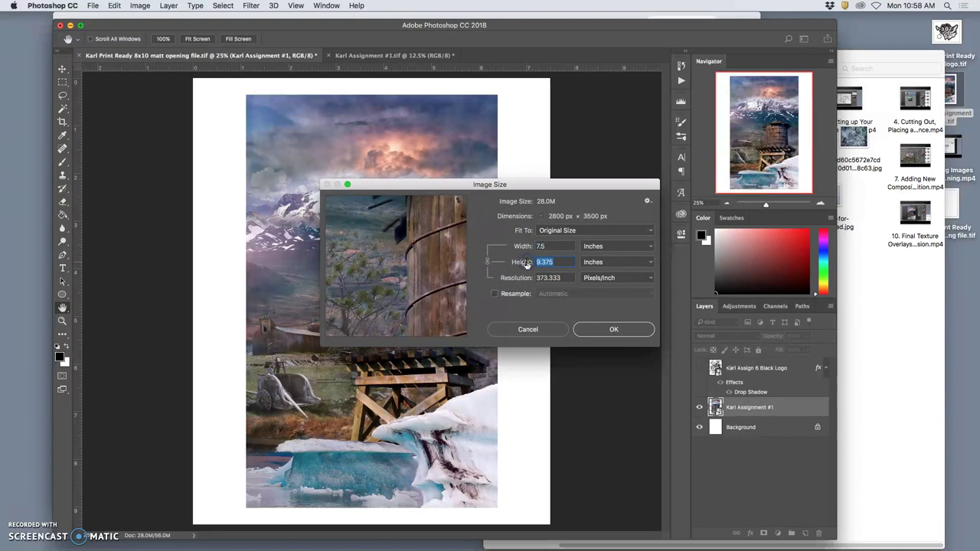
left_click(553, 260)
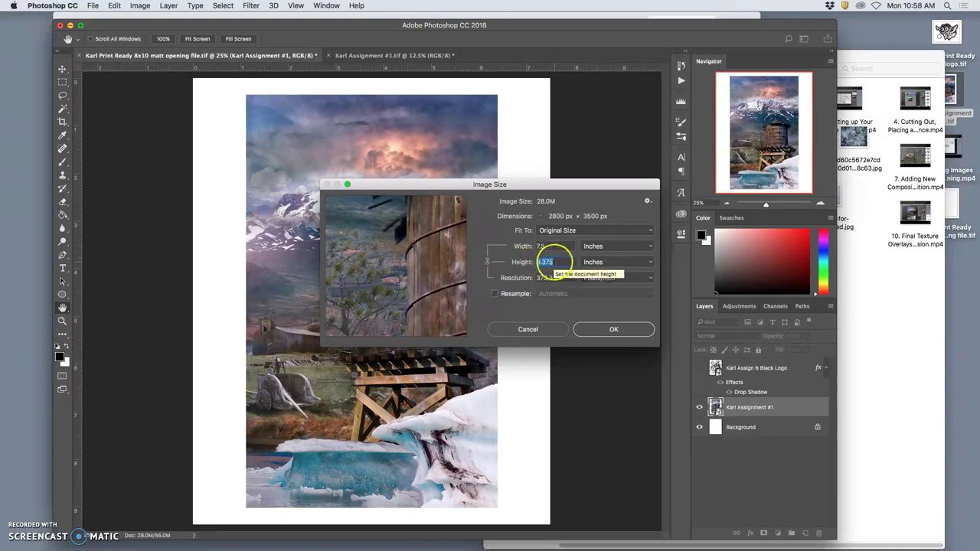
type("14")
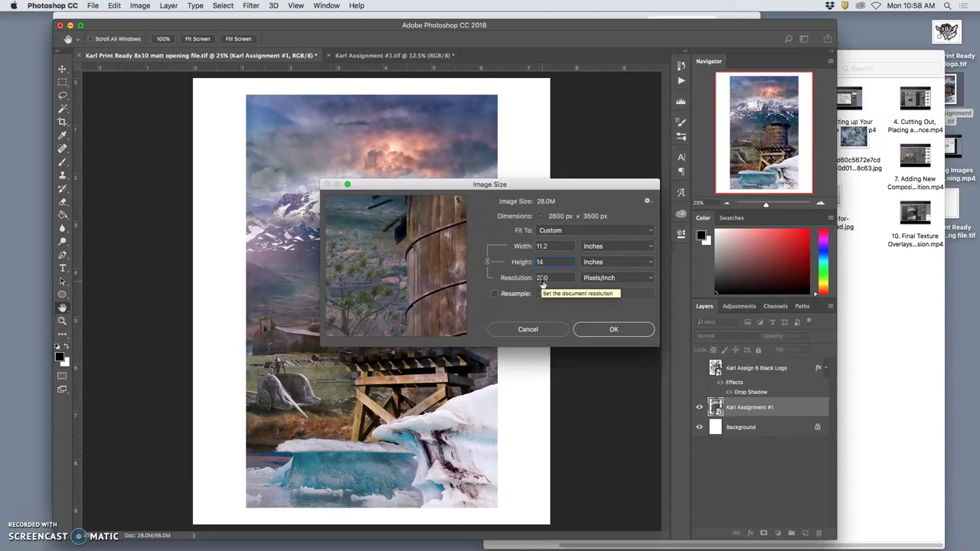
left_click(533, 329)
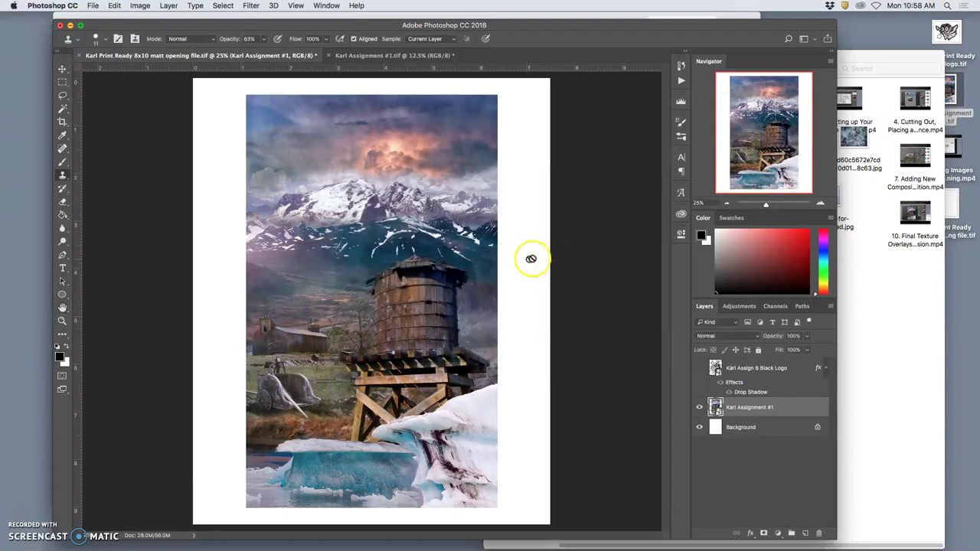
left_click(94, 7)
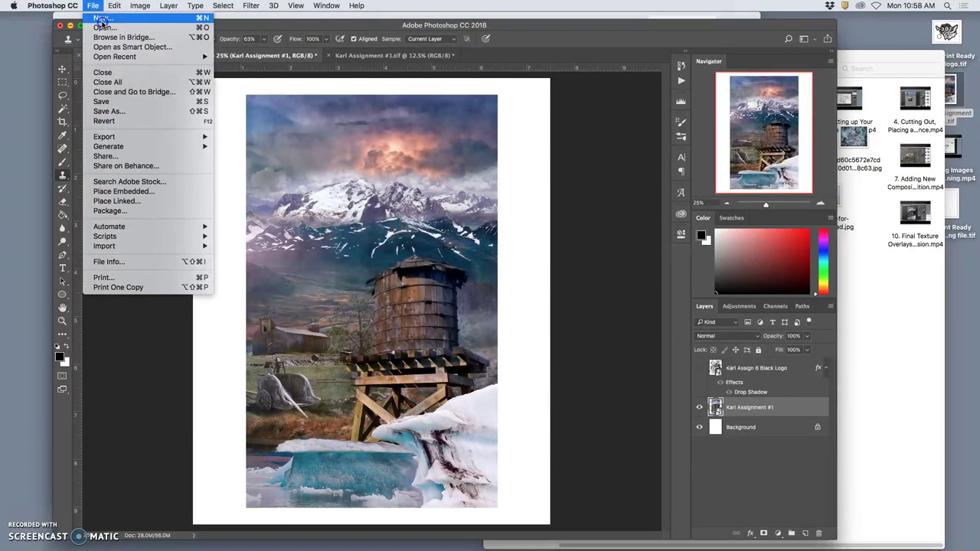
left_click(253, 63)
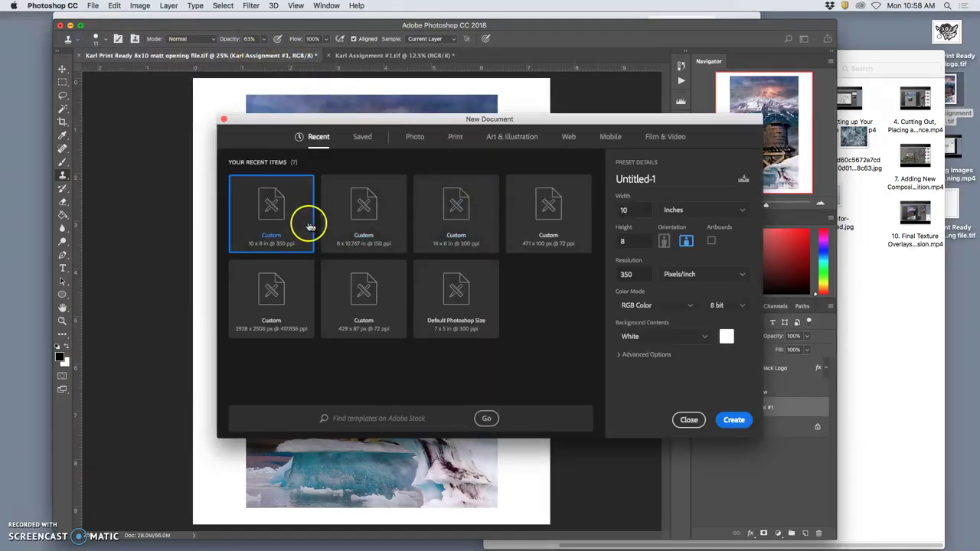
Create a new document with width 10.5 in, height 13.5 in and resolution 350 ppi
double_click(633, 210)
double_click(630, 210)
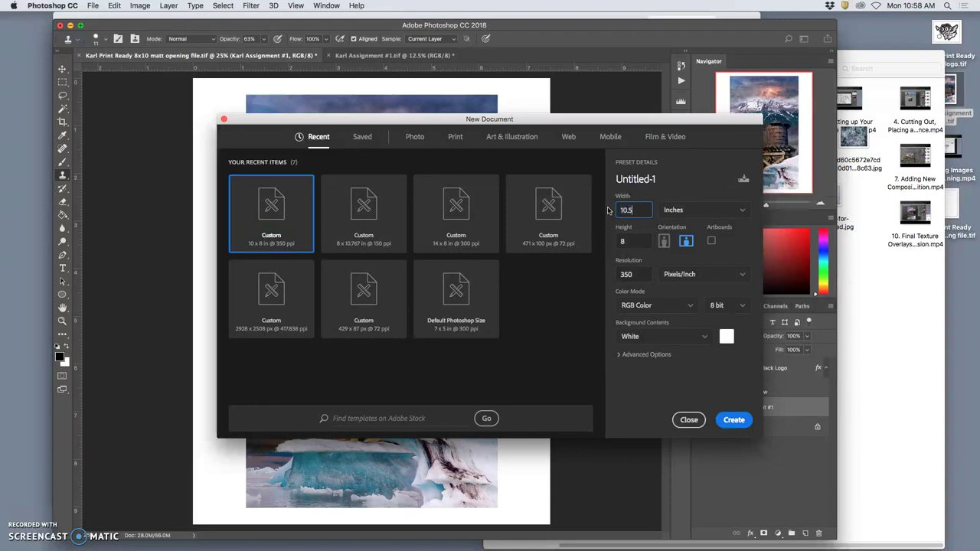
double_click(633, 242)
left_click(635, 276)
left_click(734, 420)
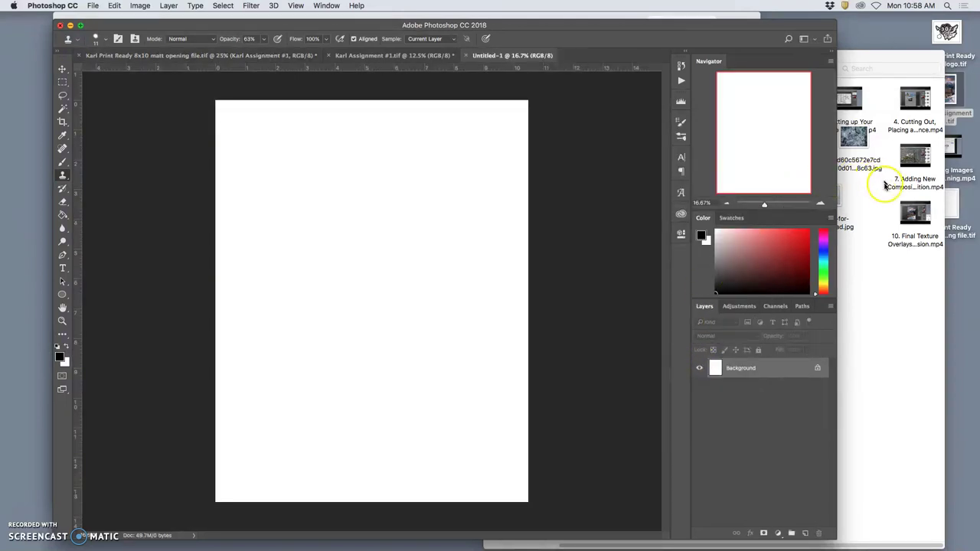
Place the assignment landscape onto the blank canvas and scale it down to about 91%
left_click_drag(950, 102, 388, 314)
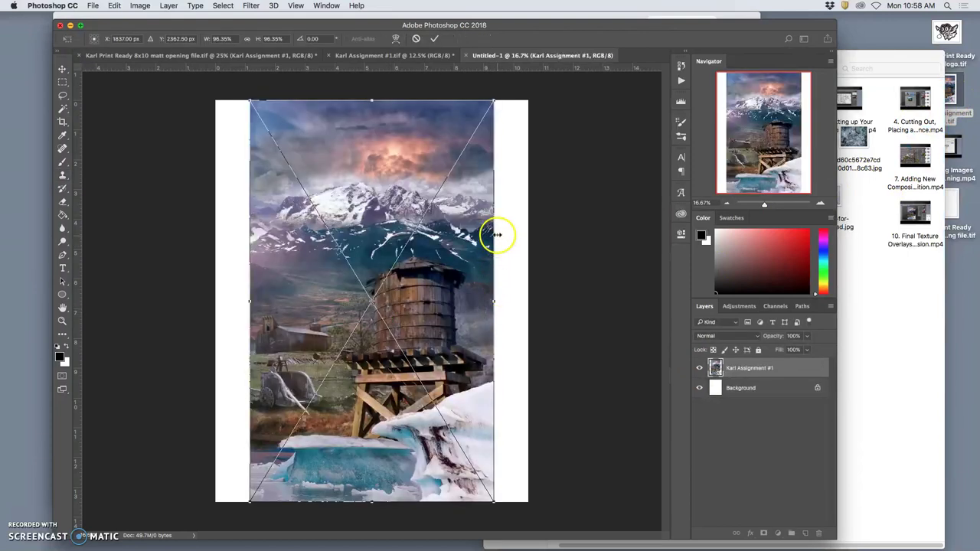
left_click_drag(493, 100, 487, 110)
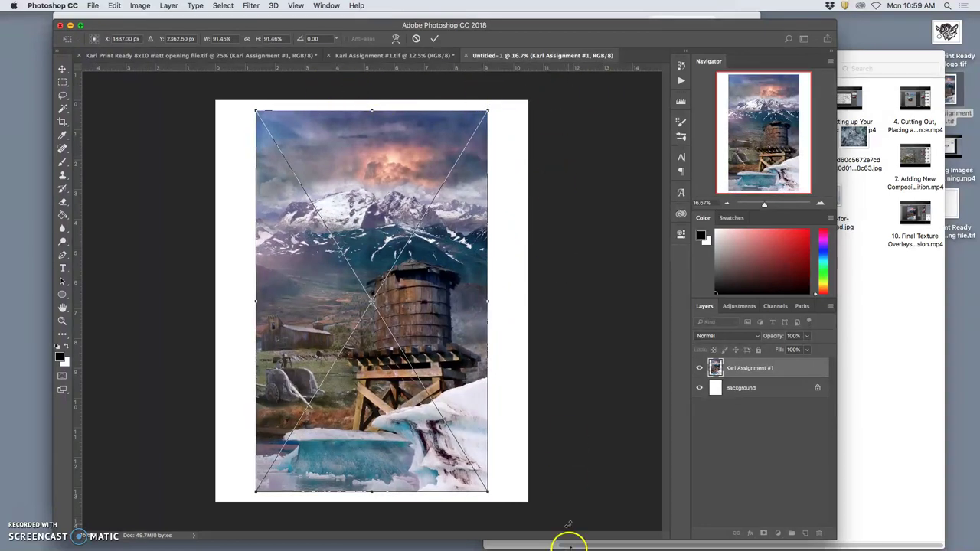
left_click(489, 112)
left_click_drag(488, 112, 484, 116)
key("Return")
key("s")
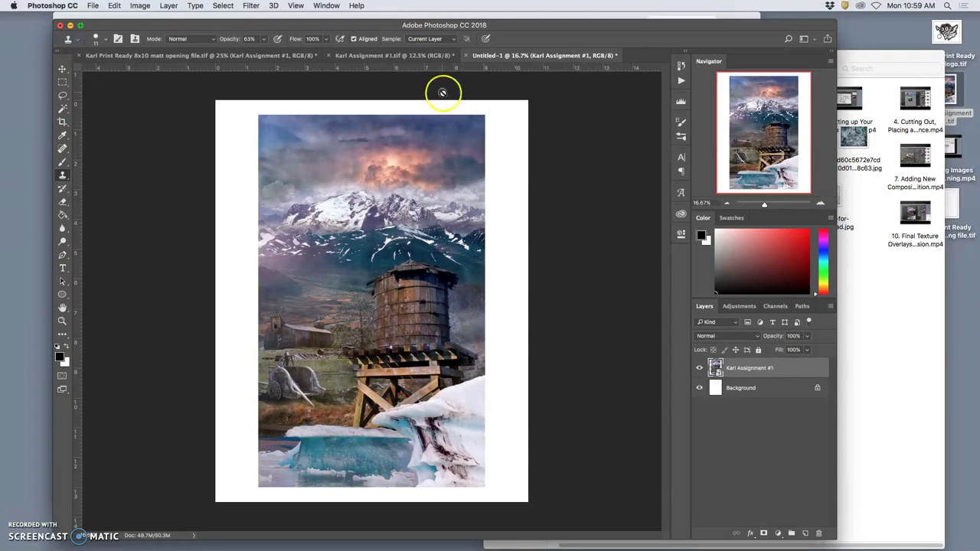
Save as 'Print Ready 11x14 matt opening file.tif' on the Desktop, an LZW TIFF with layers
left_click(92, 6)
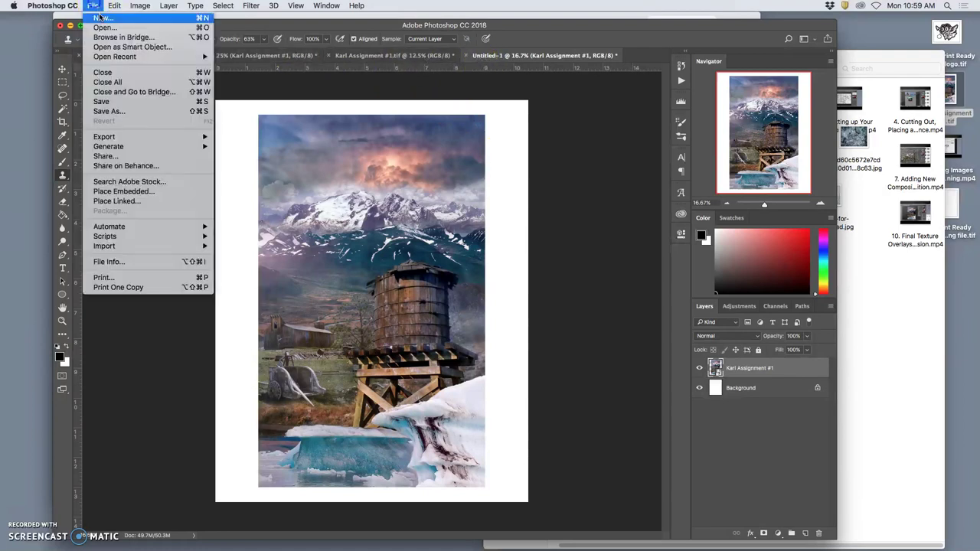
left_click(108, 104)
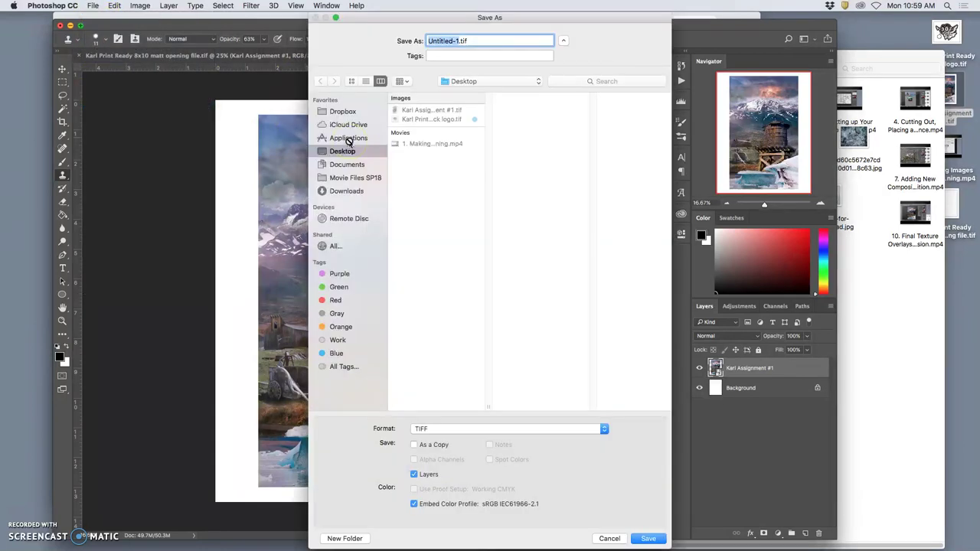
type("Karl Print Ready 11x14 matt opening")
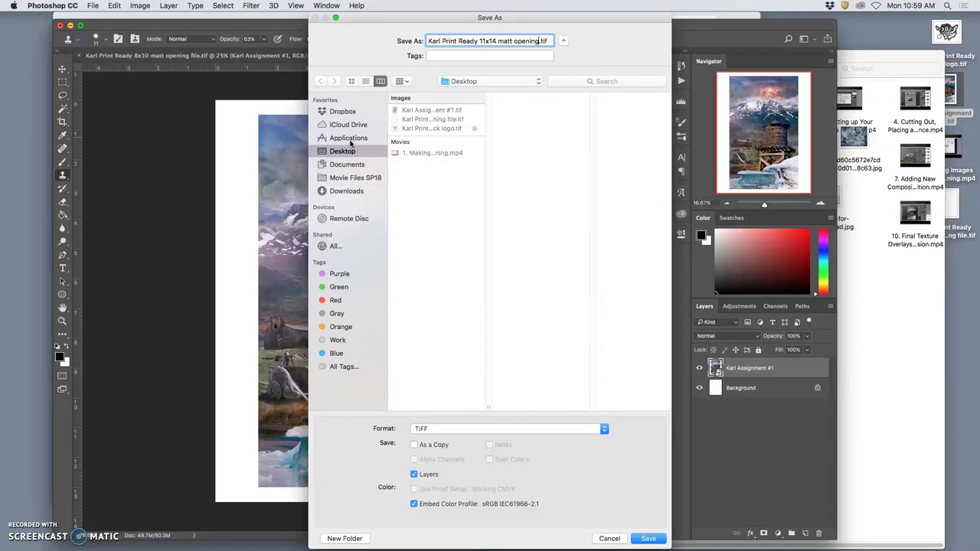
type(".")
left_click(571, 547)
left_click(647, 540)
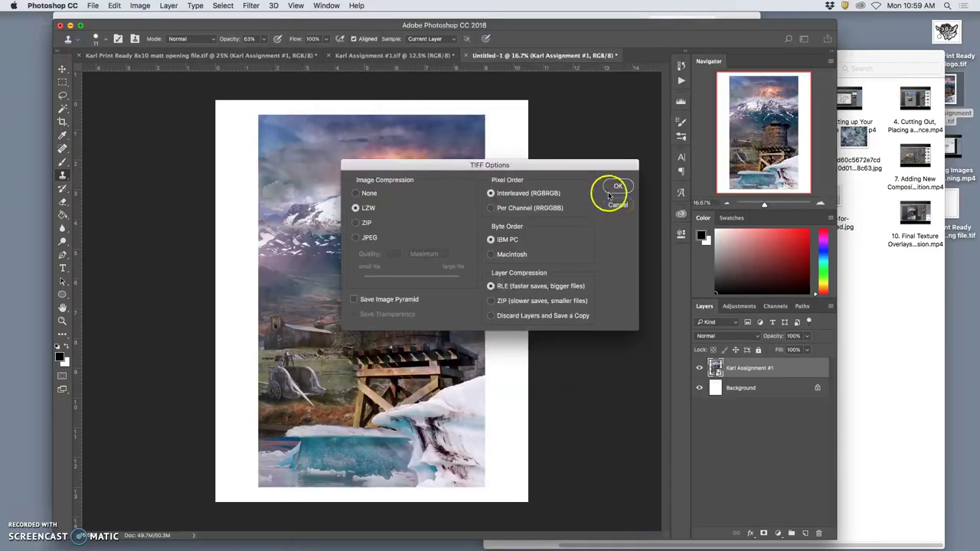
left_click(617, 188)
left_click(571, 191)
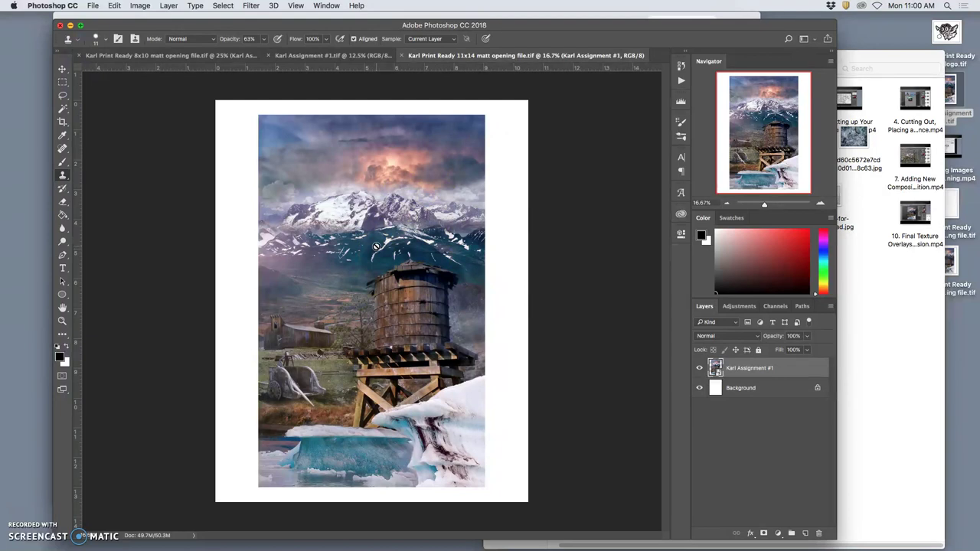
In the 8x10 matt file, delete the Karl Assignment #1 layer and show the logo layer
left_click(252, 55)
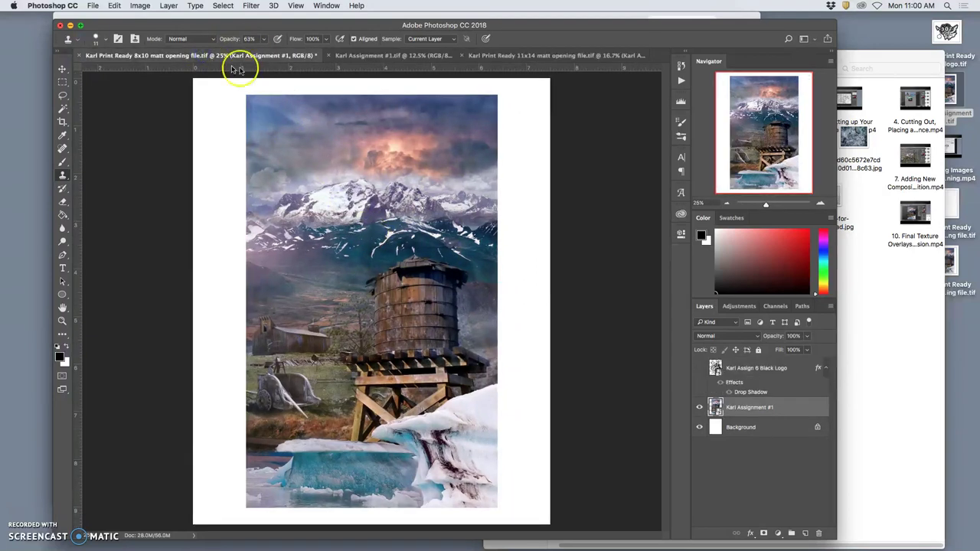
left_click(749, 410)
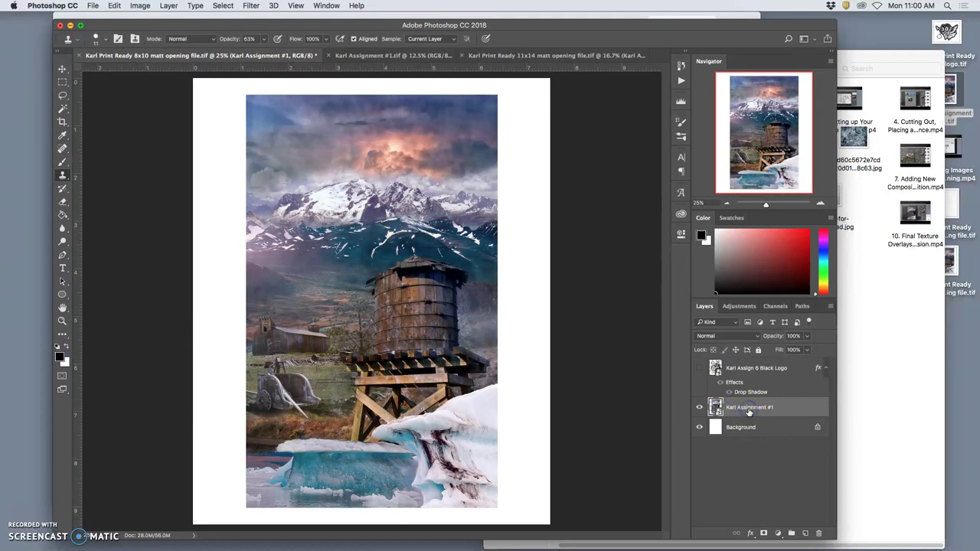
key("Delete")
left_click(700, 368)
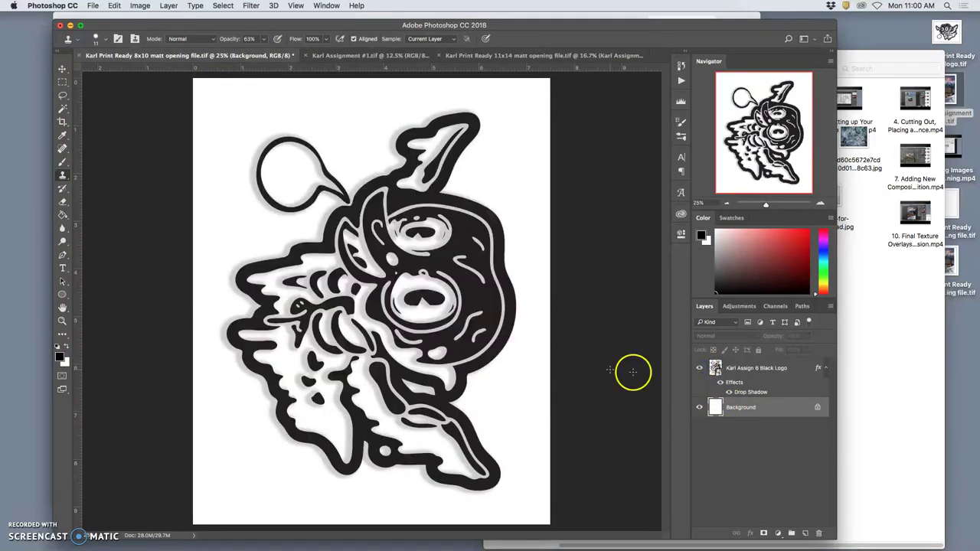
Return to the 11x14 file and bring up Finder at the KARL Digital Art FA18 folder
left_click(511, 55)
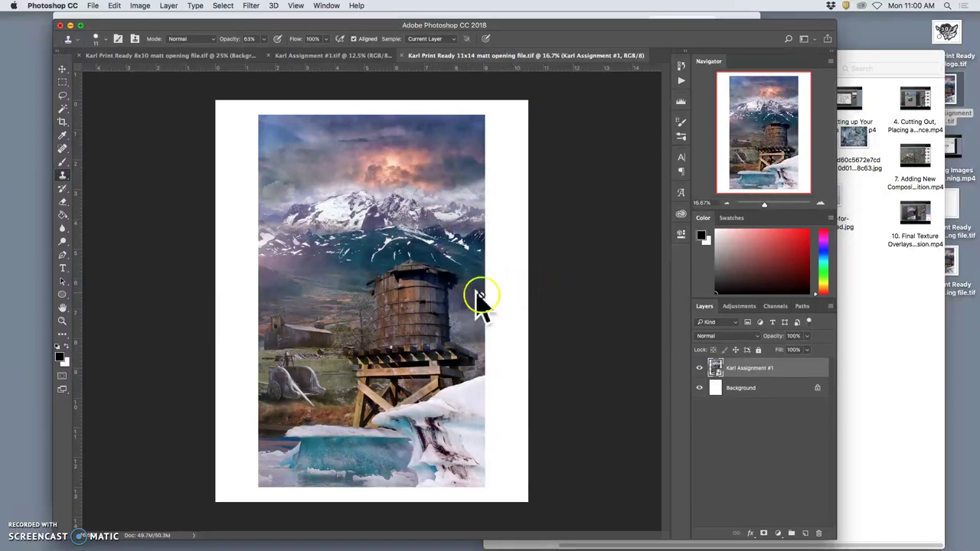
left_click(930, 294)
left_click(493, 69)
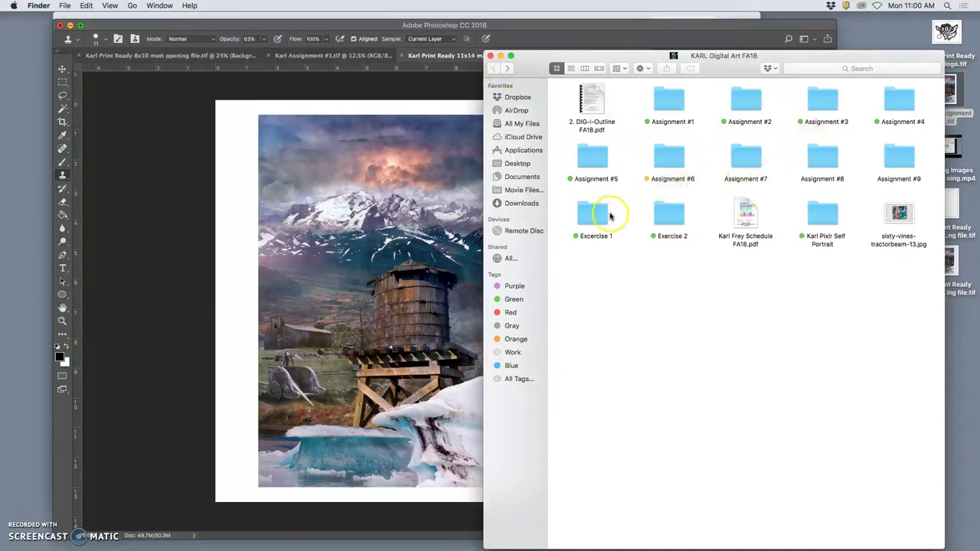
Open Karl Excercise 1 Master File Cartoon Jumble.psd from the Excercise 1 folder
double_click(600, 215)
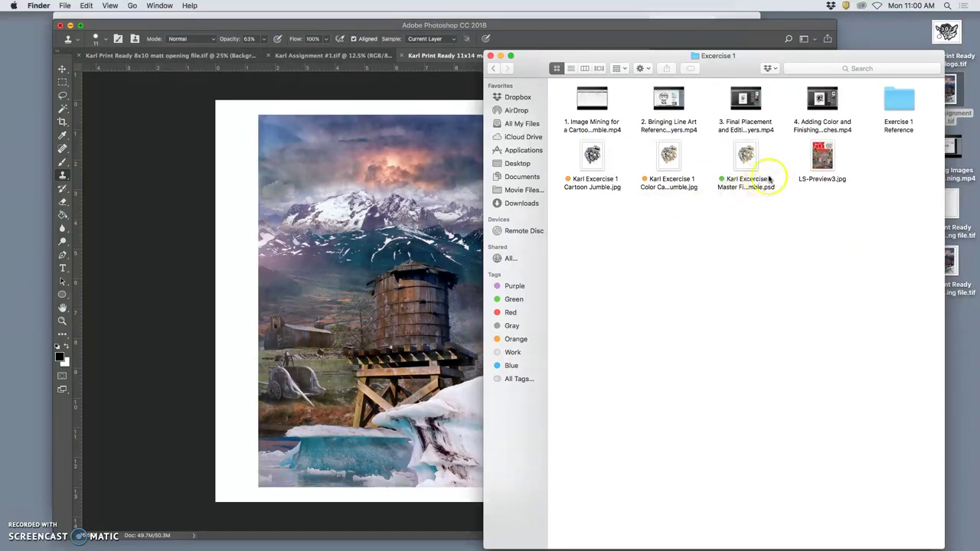
double_click(747, 159)
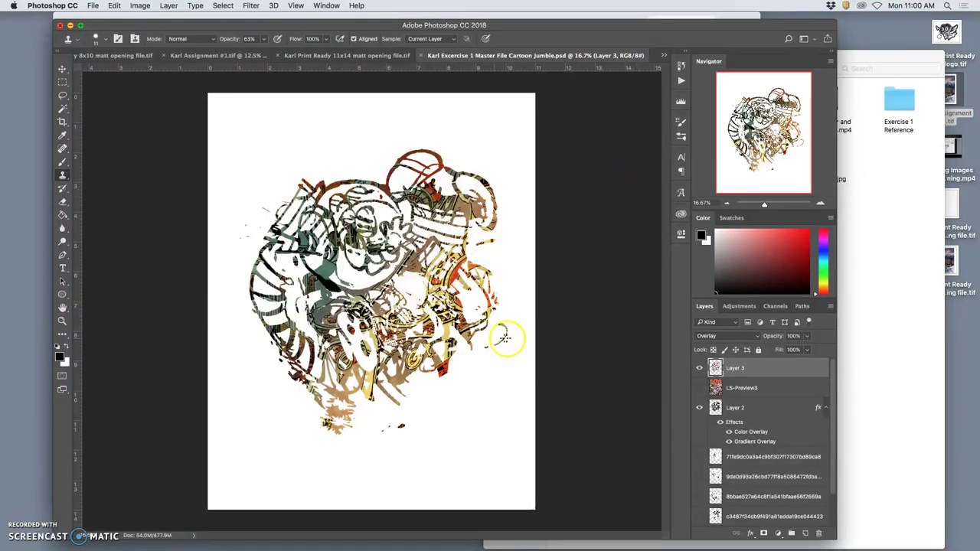
Clone-stamp extra line detail onto the right side, then flatten the image, discarding hidden layers
mouse_move(479, 322)
left_mouse_down()
mouse_move(493, 328)
mouse_move(508, 317)
mouse_move(502, 301)
left_mouse_up()
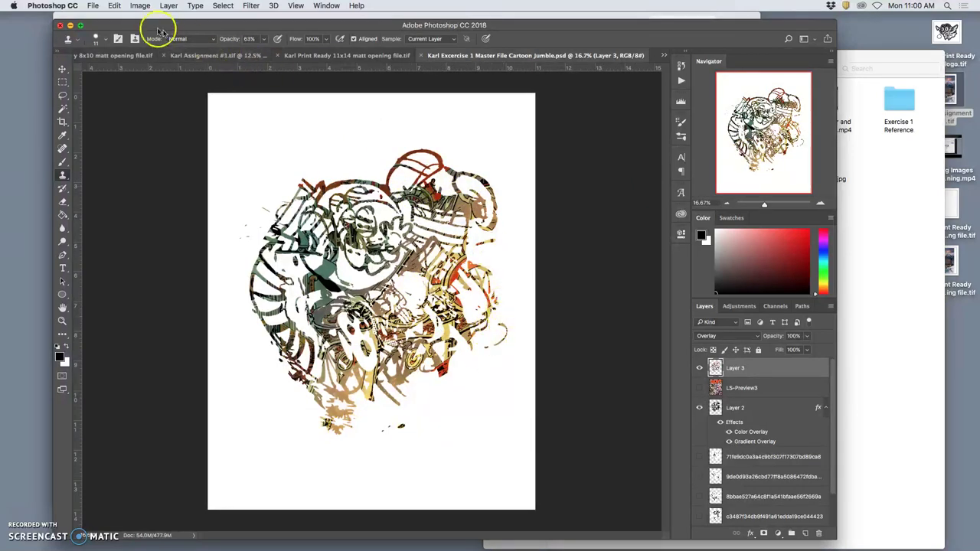
left_click(167, 6)
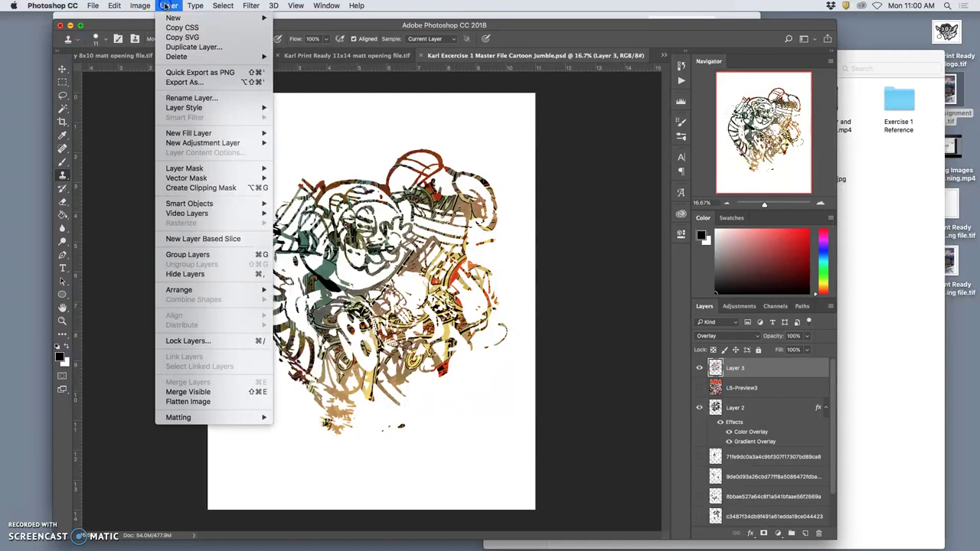
left_click(205, 403)
left_click(566, 190)
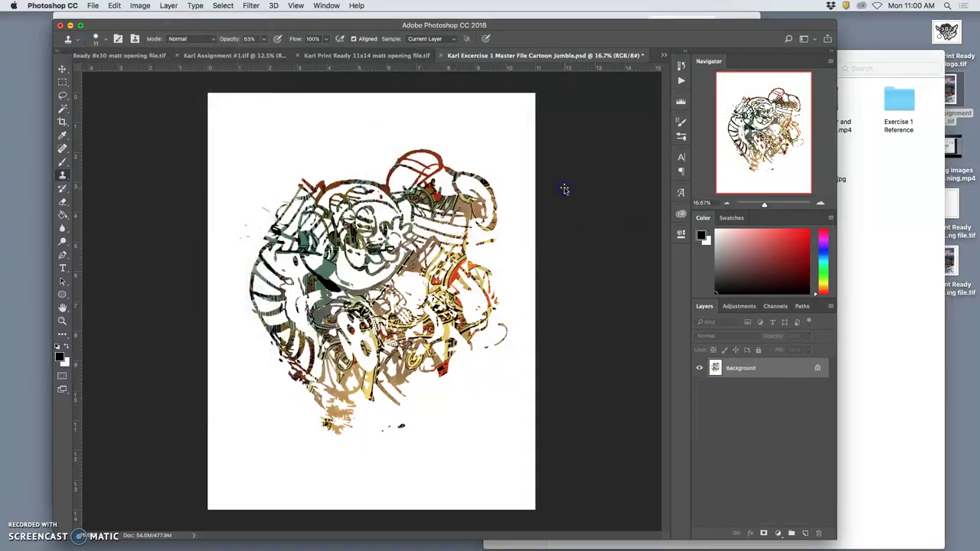
Save to the Desktop as an LZW-compressed TIFF named 'Excercise 1 Print Ready.tif'
left_click(93, 5)
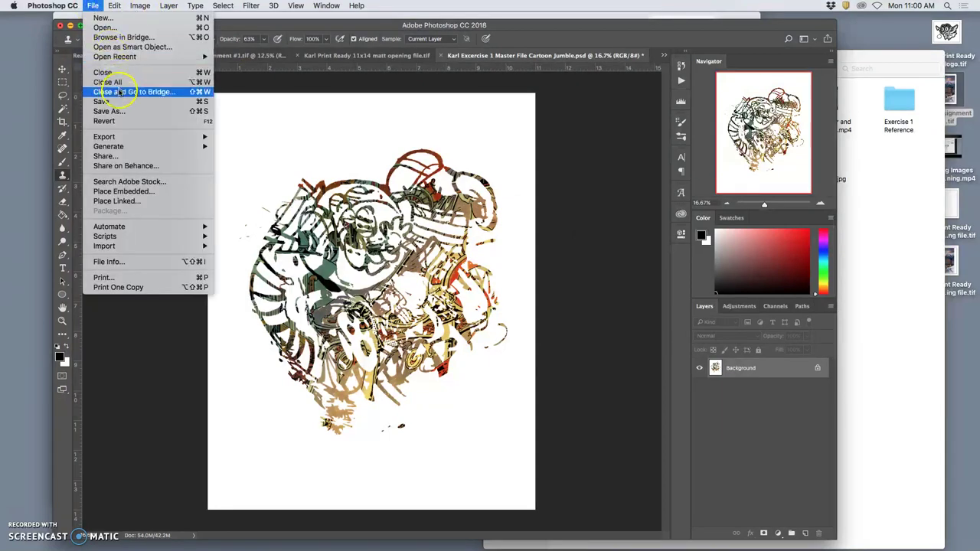
left_click(117, 112)
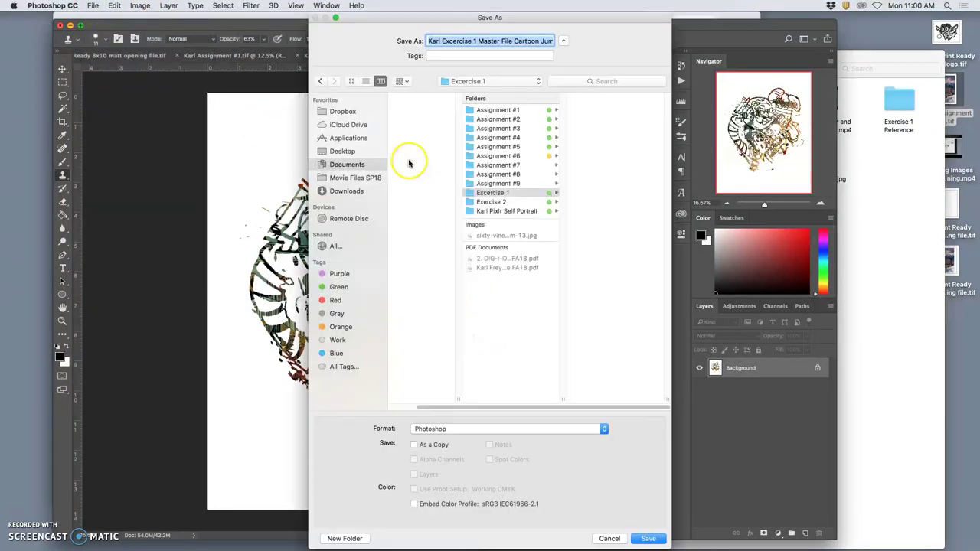
left_click(481, 429)
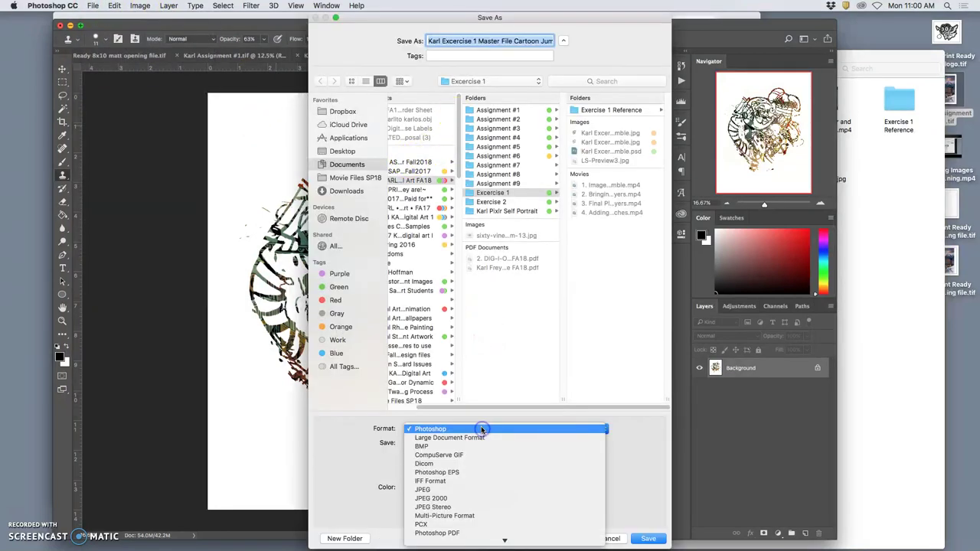
left_click(481, 524)
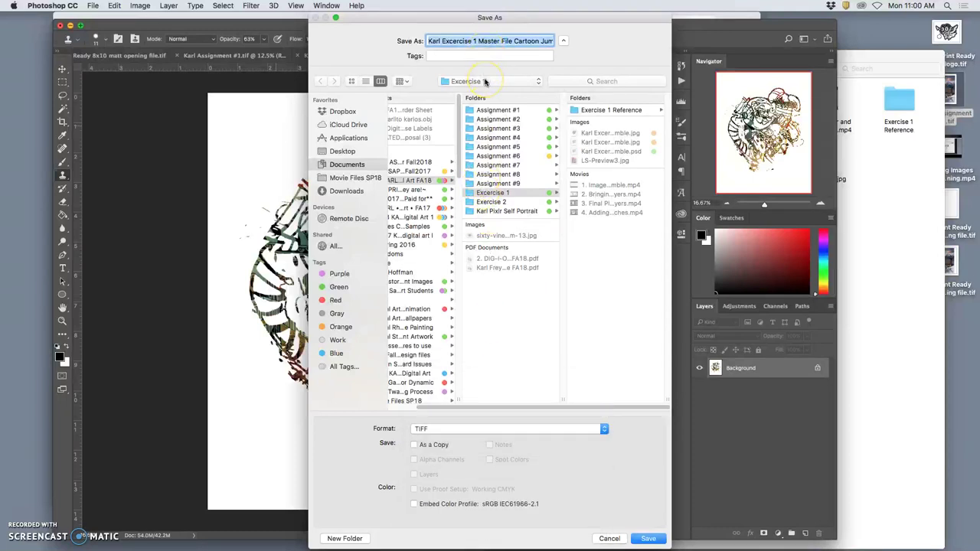
key("super+shift+d")
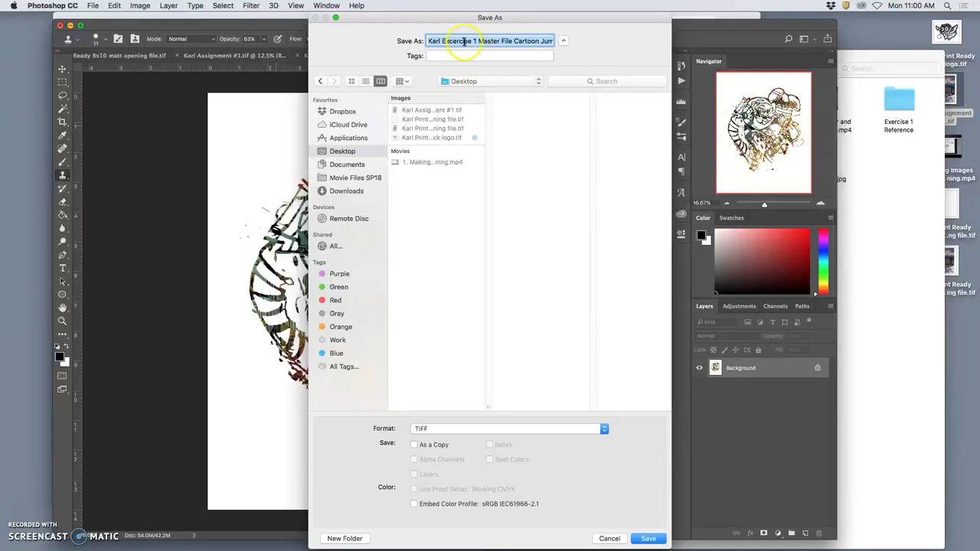
left_click(463, 42)
left_click(443, 42)
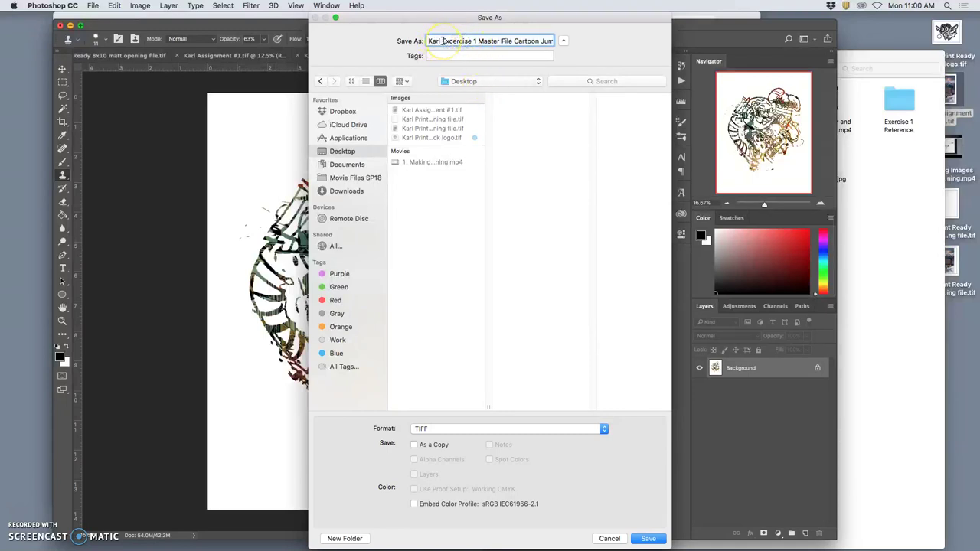
left_click_drag(479, 42, 541, 42)
type("Pr")
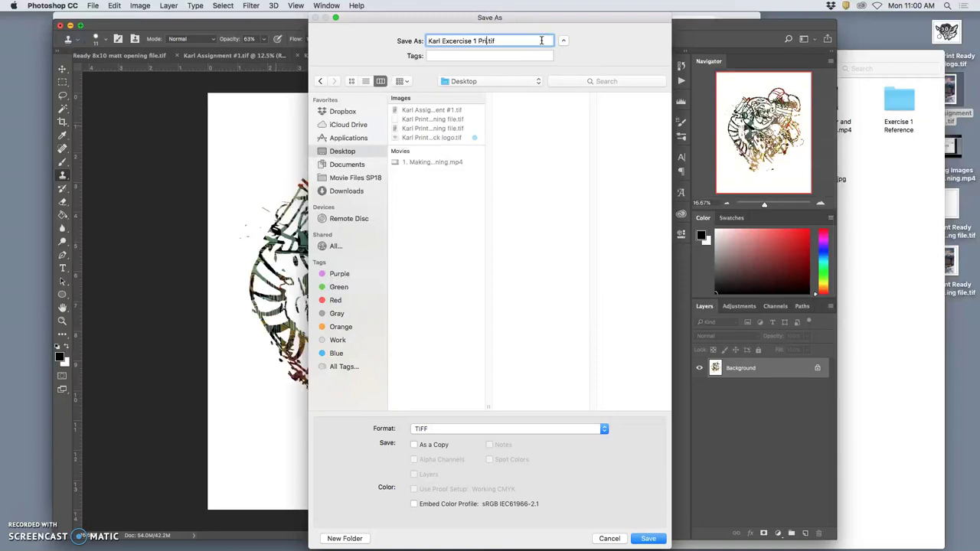
type("int Ready")
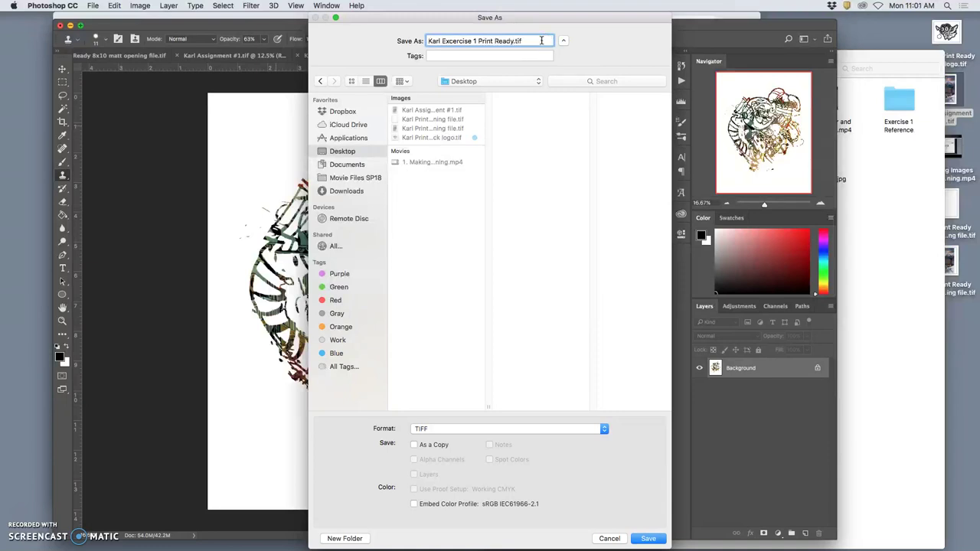
left_click(648, 539)
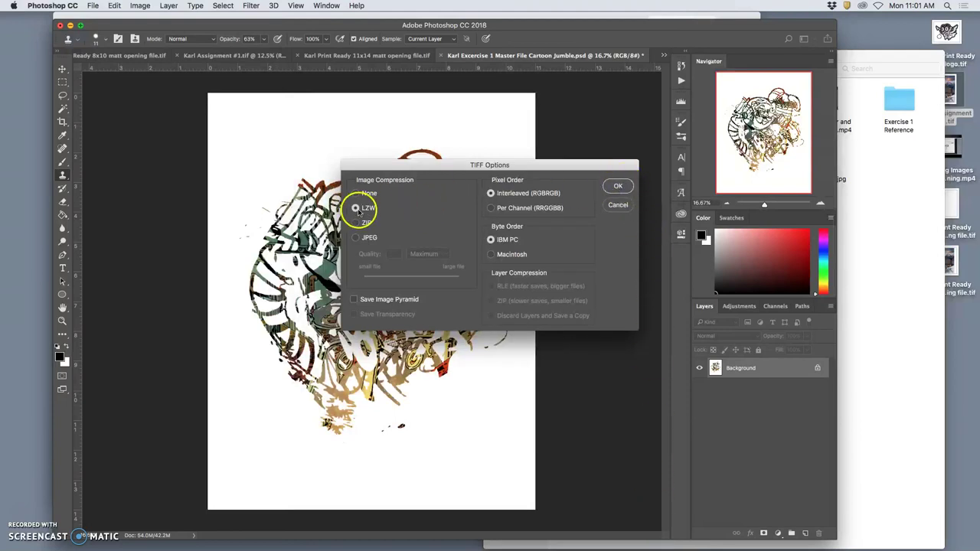
left_click(617, 186)
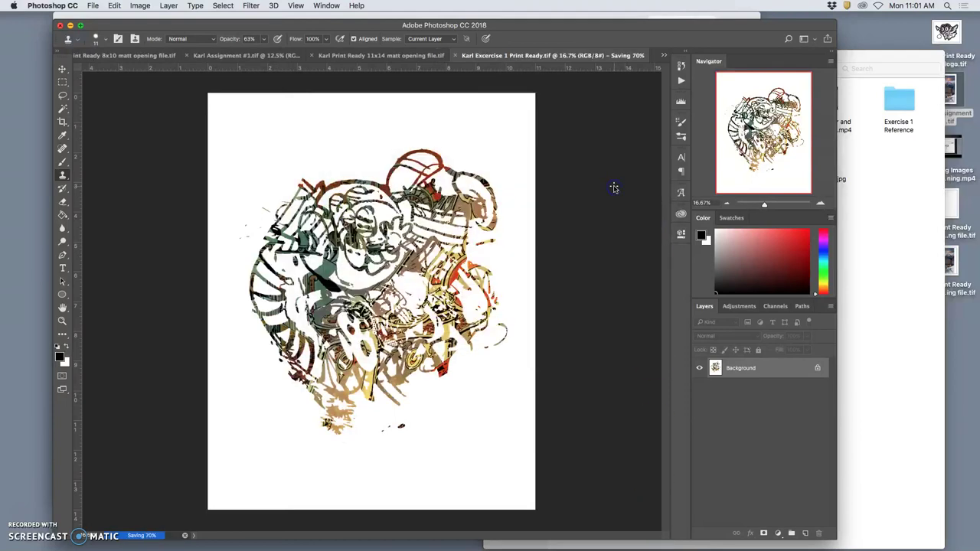
key("F11")
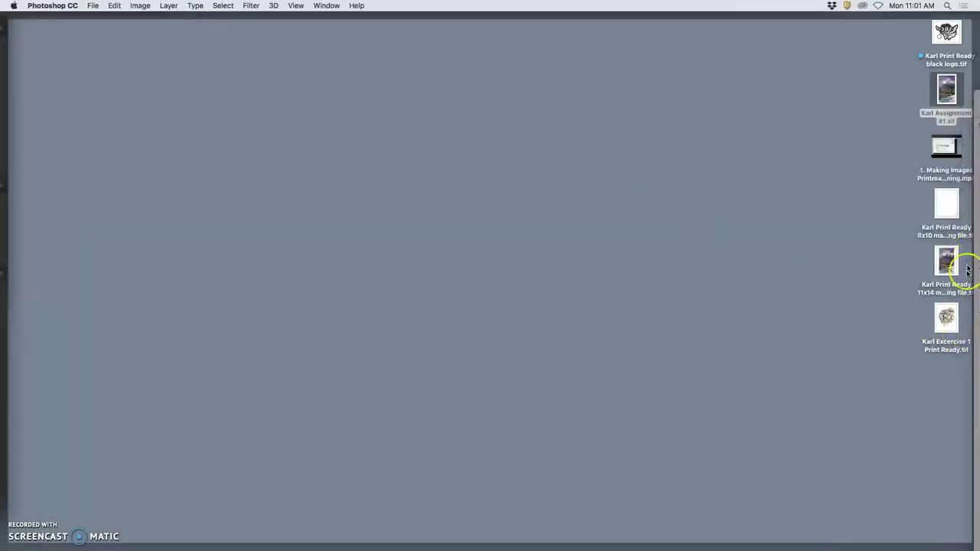
Group the TIFF icons on the Desktop and open Excercise 1 Print Ready.tif in Photoshop
left_click_drag(947, 317, 864, 93)
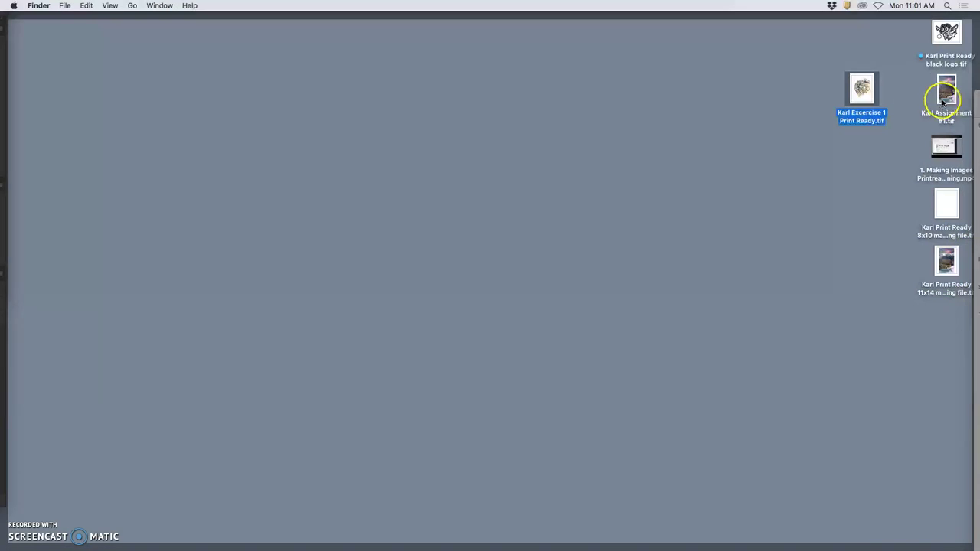
left_click_drag(946, 99, 915, 98)
left_click_drag(946, 37, 891, 40)
double_click(862, 89)
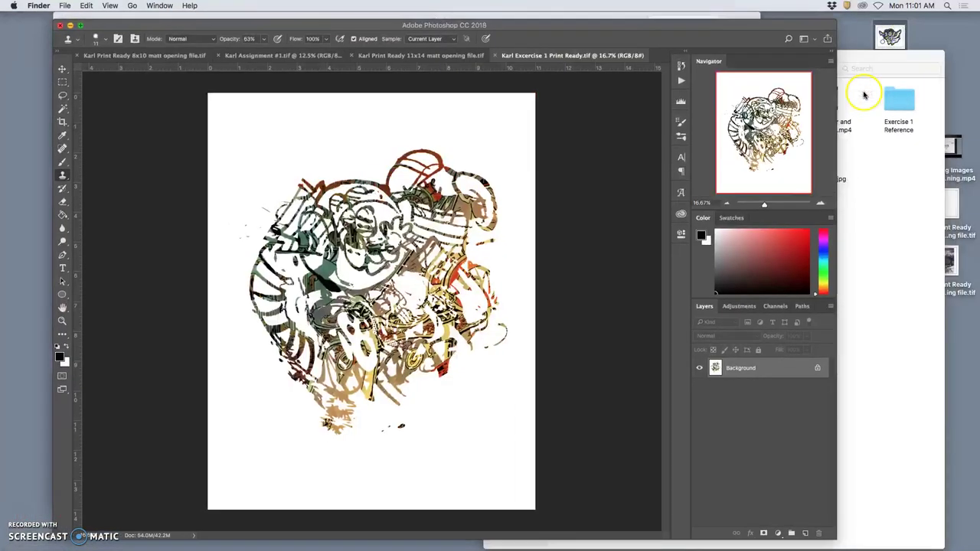
In the 8x10 matt file, hide the black logo layer and drop in the Print Ready TIFF
left_click(168, 59)
left_click(151, 56)
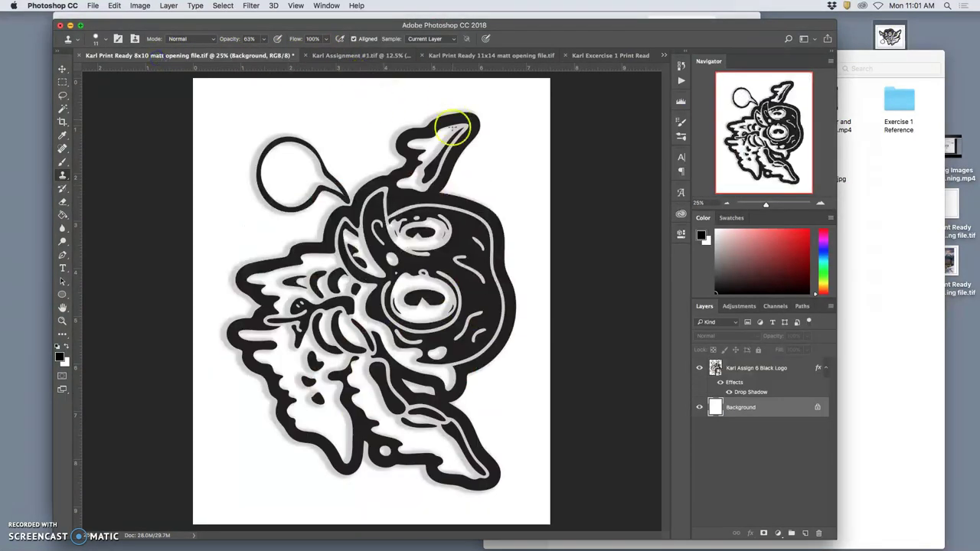
left_click(699, 368)
key("F11")
left_click_drag(862, 86, 410, 257)
key("F11")
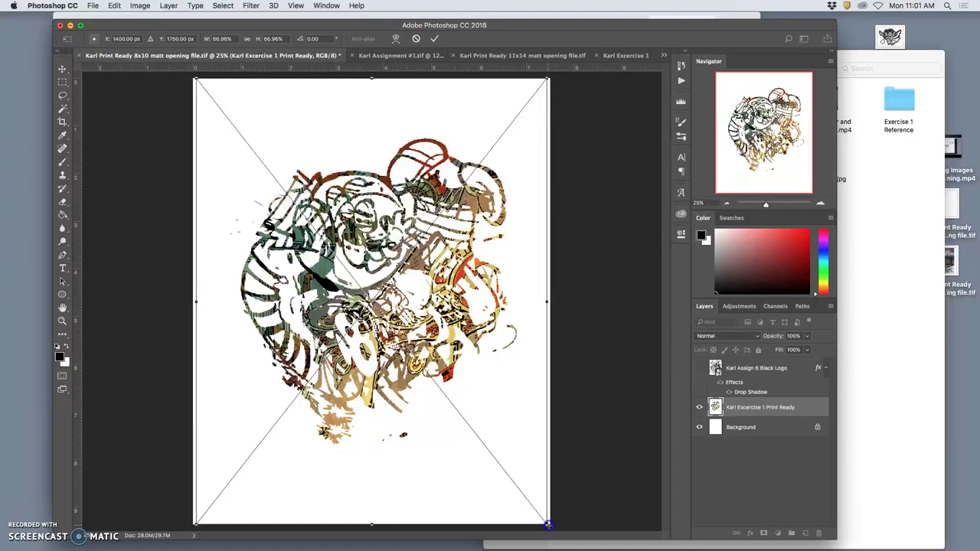
Enlarge the placed cartoon jumble to fill the 8x10 page and commit the transform
left_click_drag(549, 526, 563, 547)
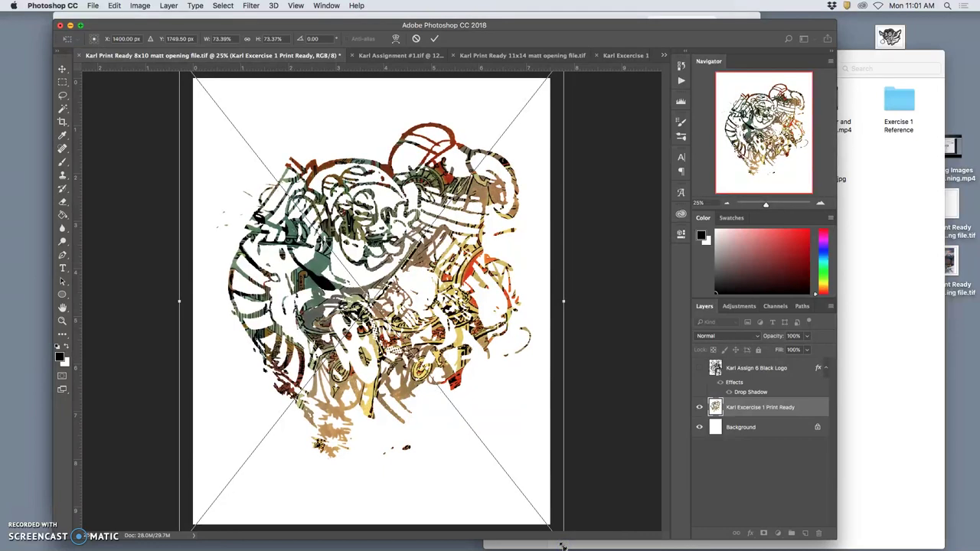
key("super+minus")
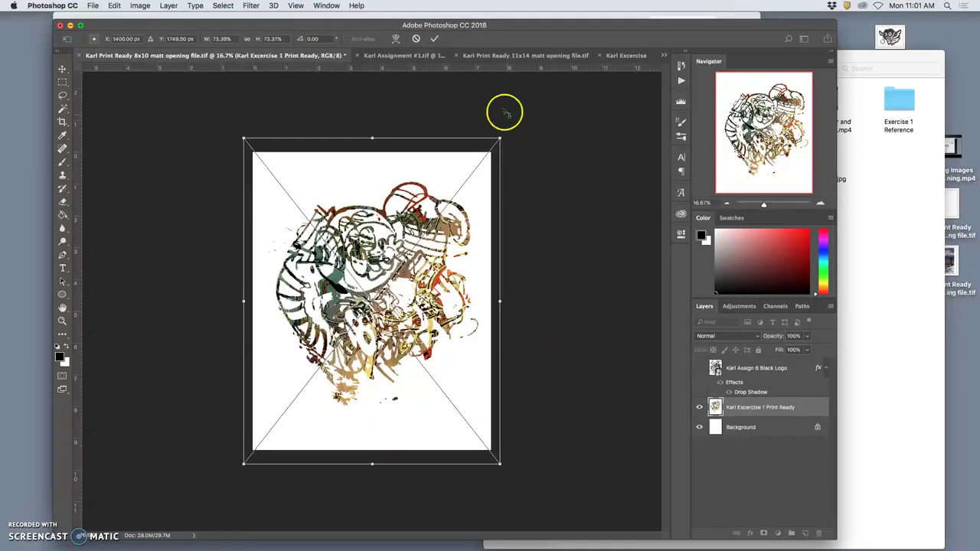
left_click_drag(501, 138, 506, 131)
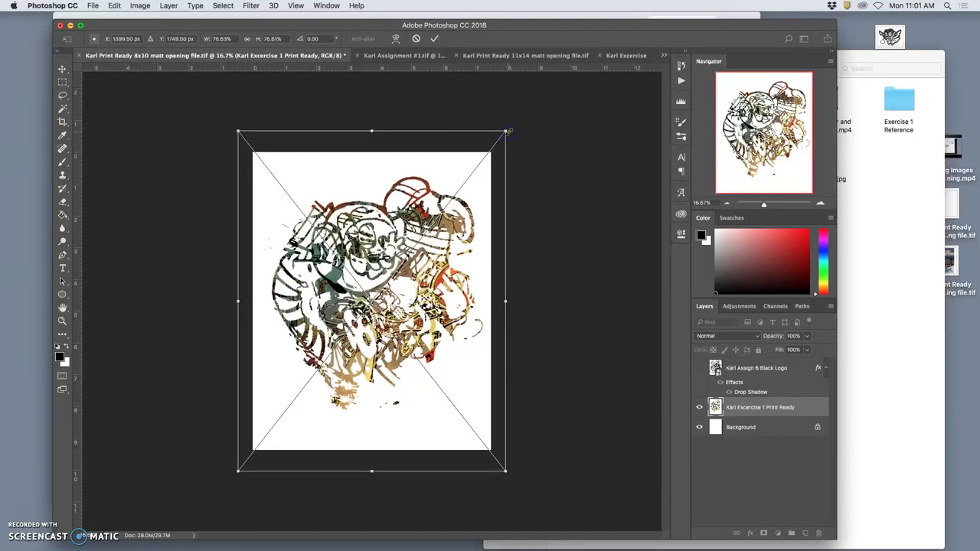
key("Return")
key("s")
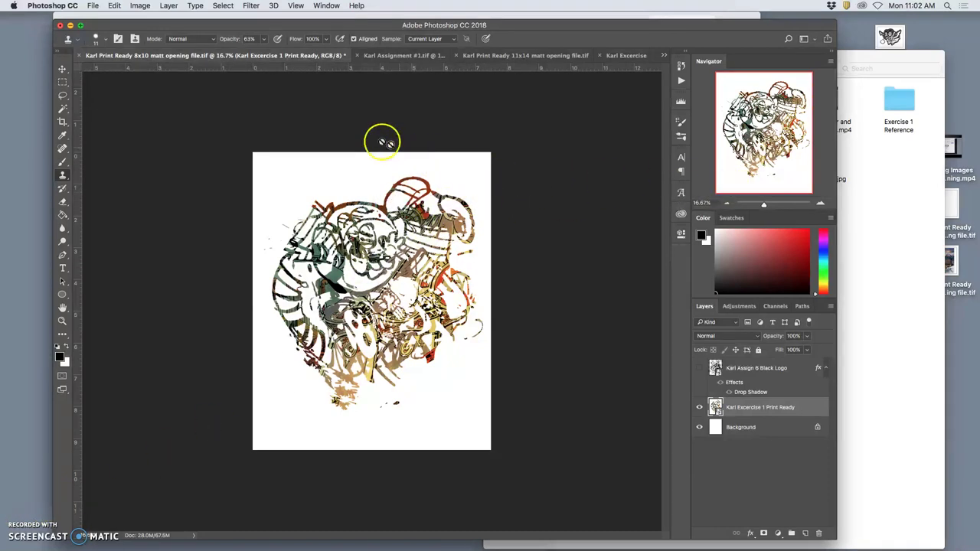
Save the 8x10 matt opening file
left_click(92, 5)
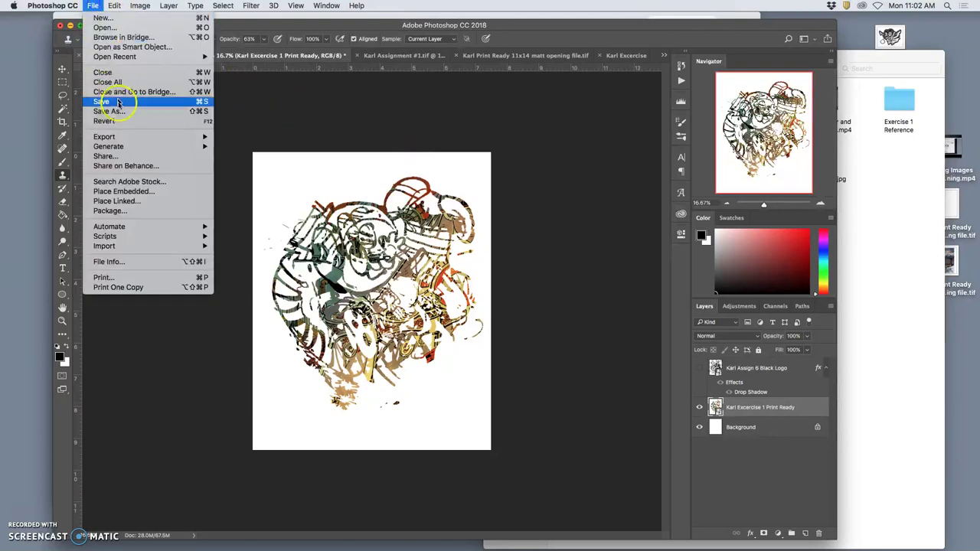
left_click(102, 101)
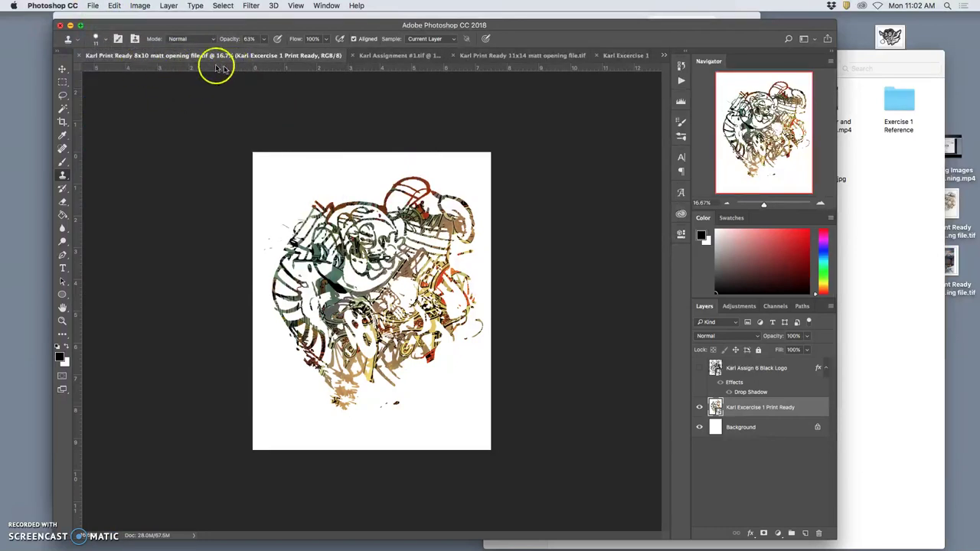
left_click(886, 198)
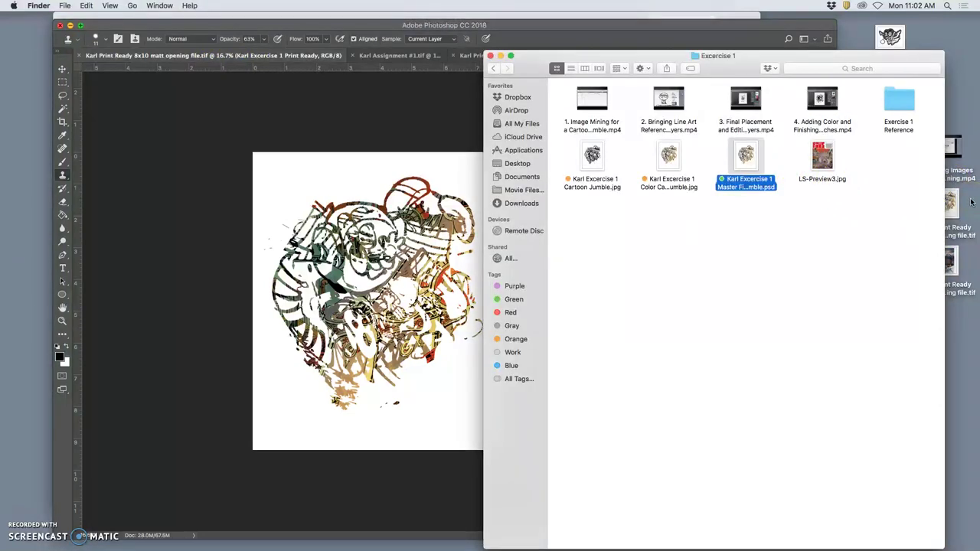
With Chrome's Dropbox behind, marquee-select the 8x10 and 11x14 print-ready TIFFs on the desktop
key("F11")
left_click(942, 263)
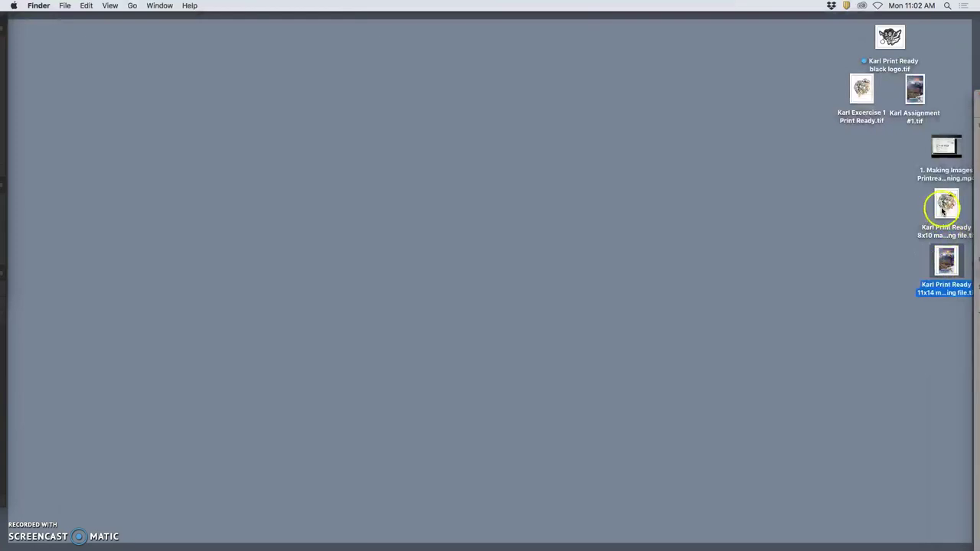
left_click_drag(947, 206, 204, 66)
key("F11")
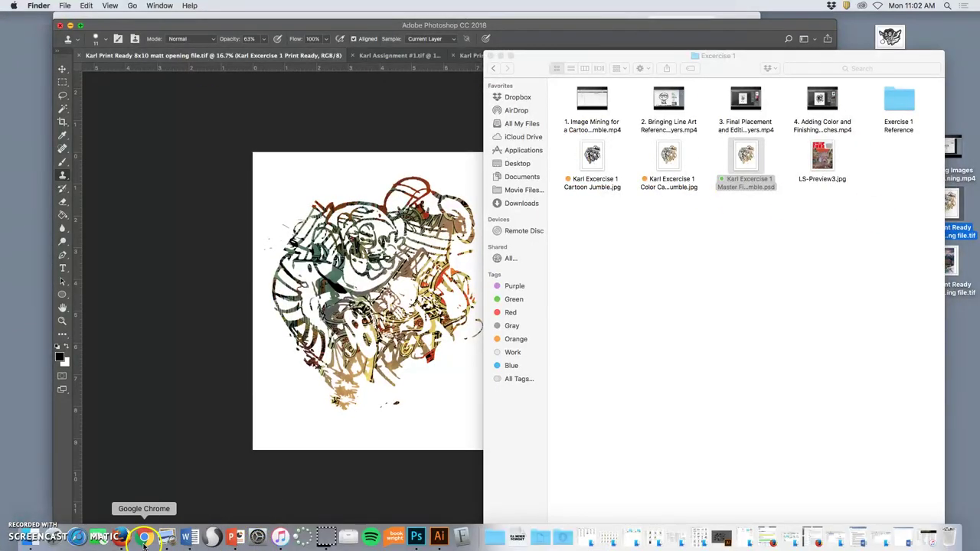
left_click(145, 539)
key("F11")
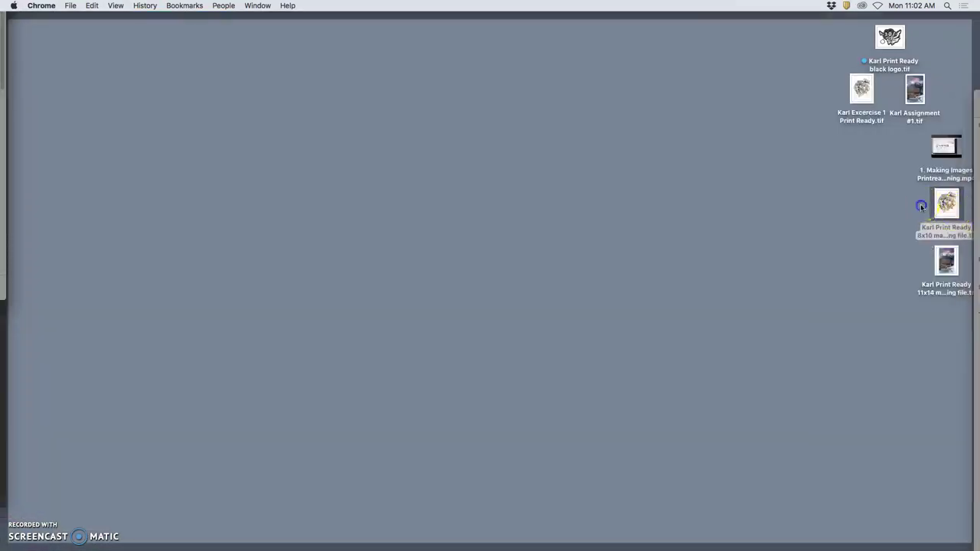
left_click_drag(922, 207, 325, 121)
Drop the two TIFFs into the instructor's Dropbox folder to start the upload
key("F11")
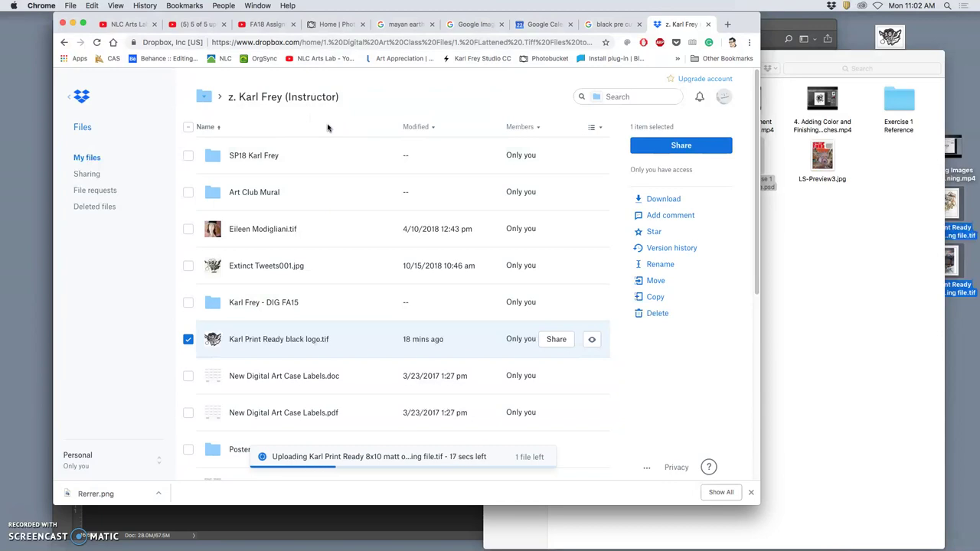